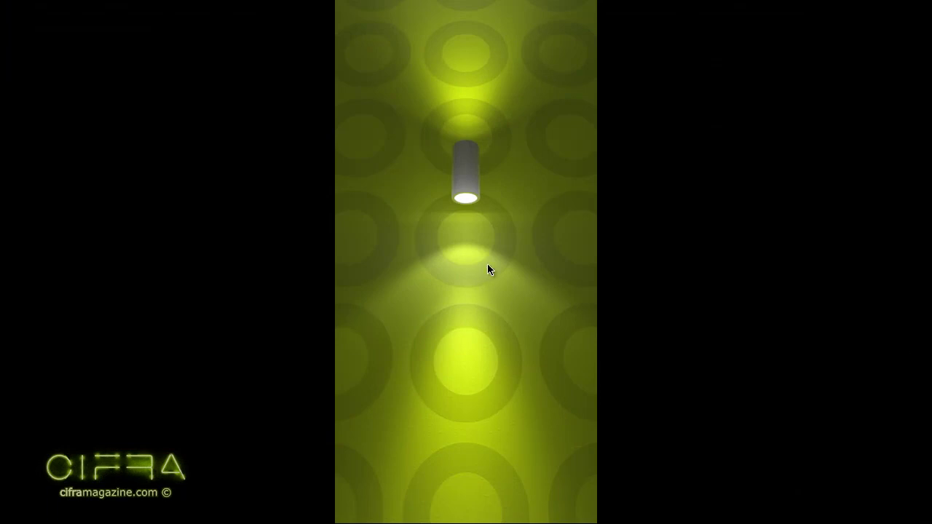
- Zoom and pan around the finished green lamp render, then close the render window
click(473, 202)
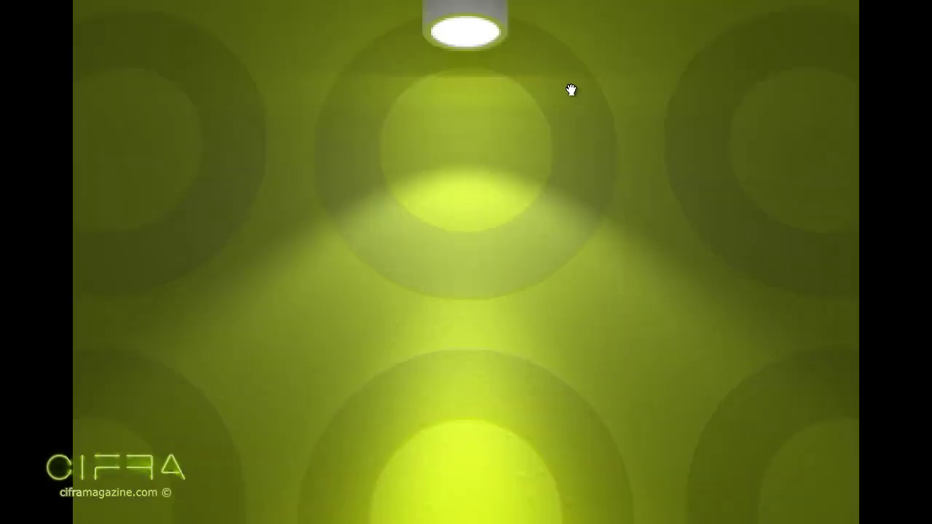
drag(570, 89, 557, 274)
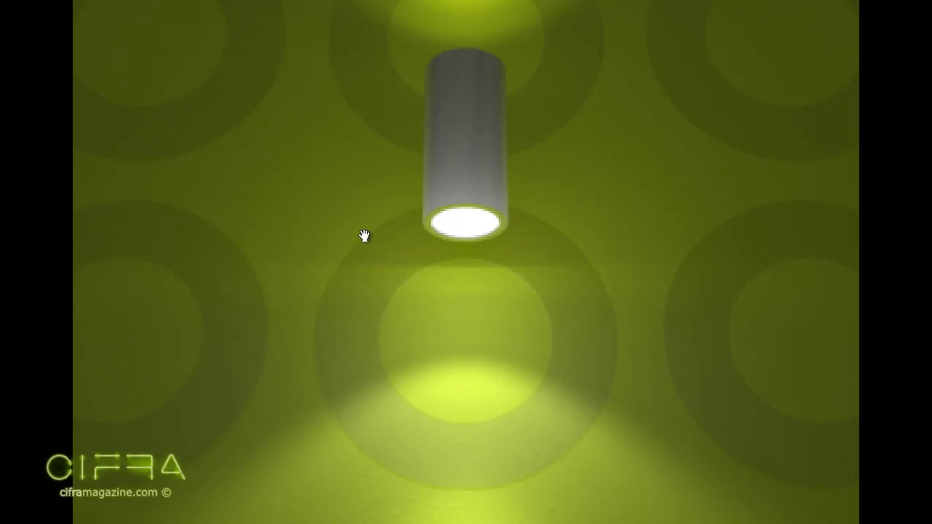
key(Right)
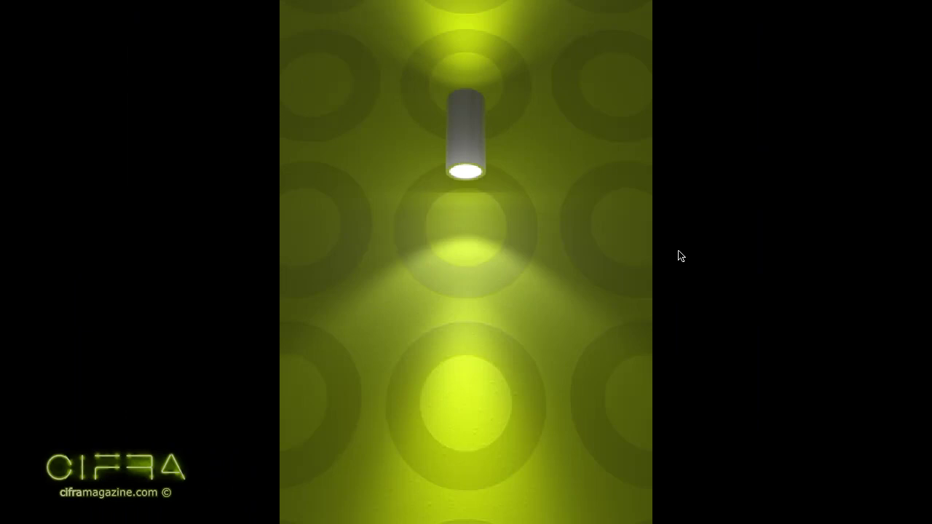
key(Escape)
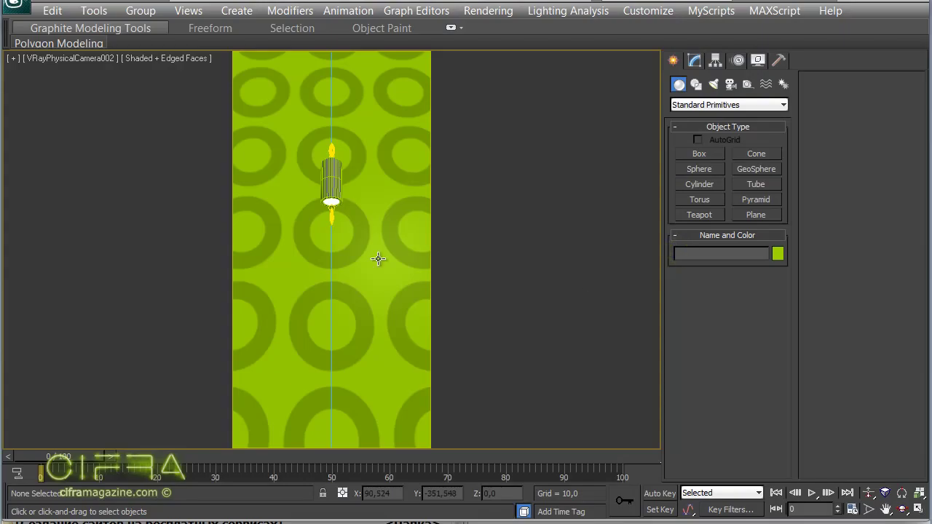
- Select the lamp cylinder and review its Multi/Sub-Object sub-materials, Material #39 and Material #38
click(332, 179)
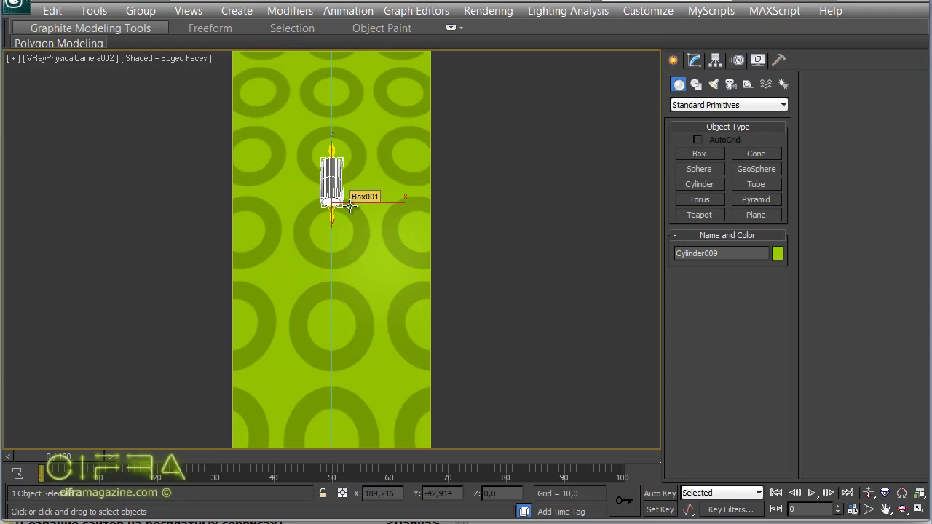
key(m)
double_click(61, 32)
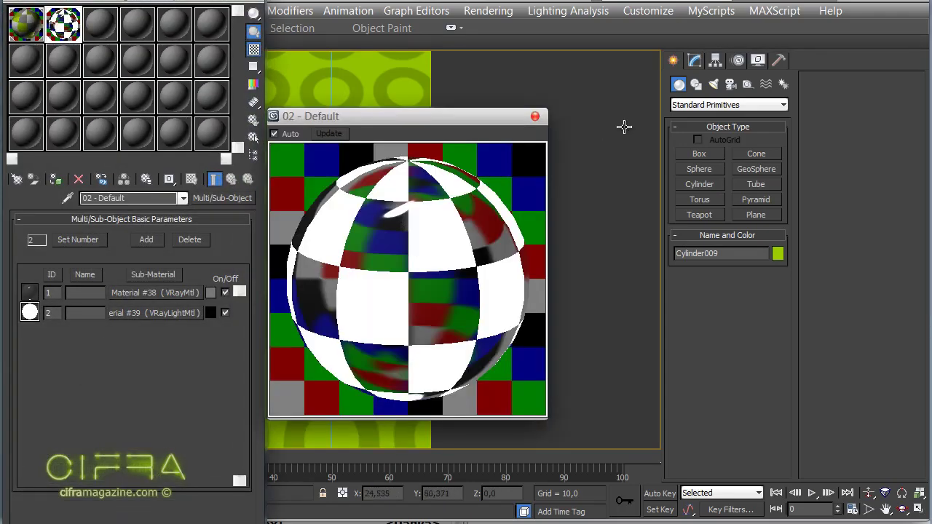
click(534, 116)
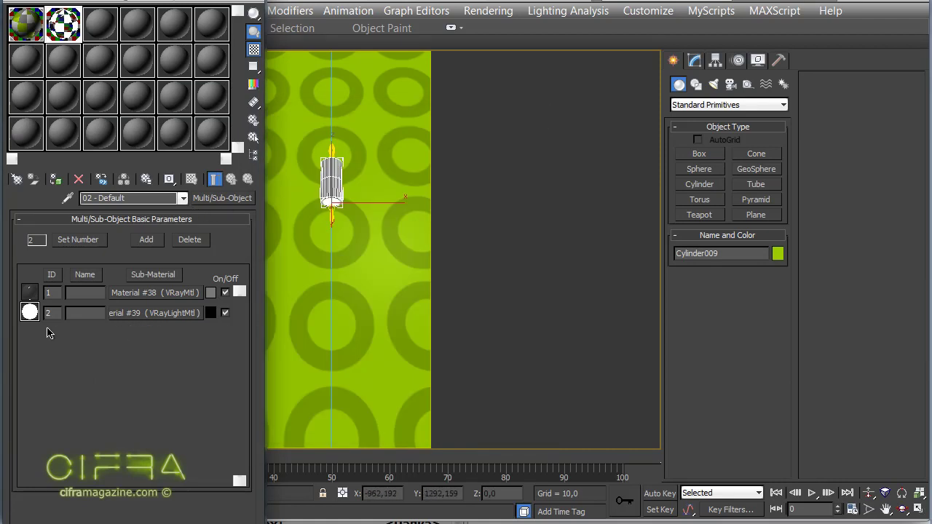
click(162, 312)
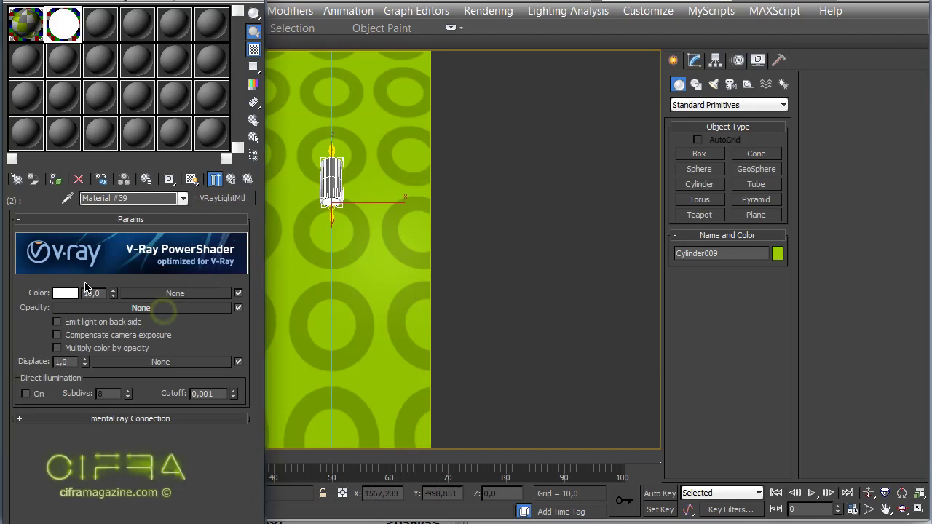
click(231, 179)
click(155, 295)
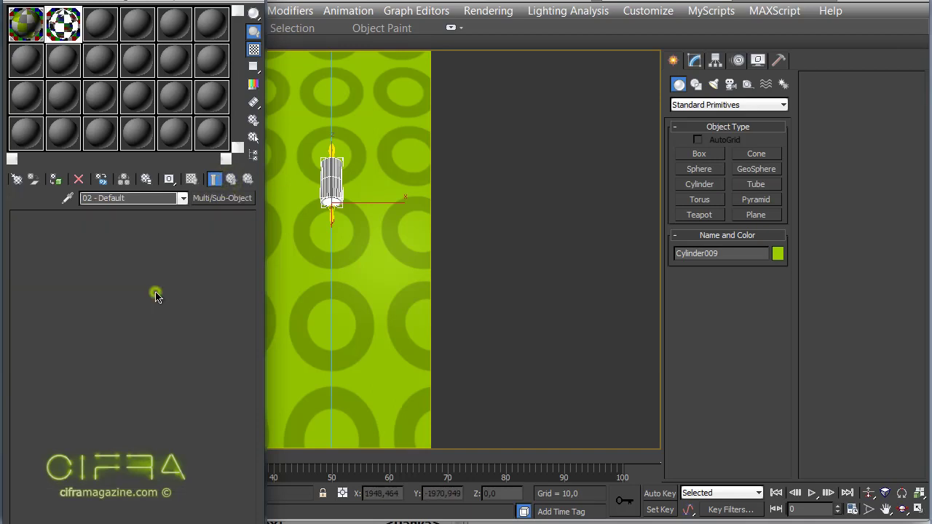
double_click(63, 22)
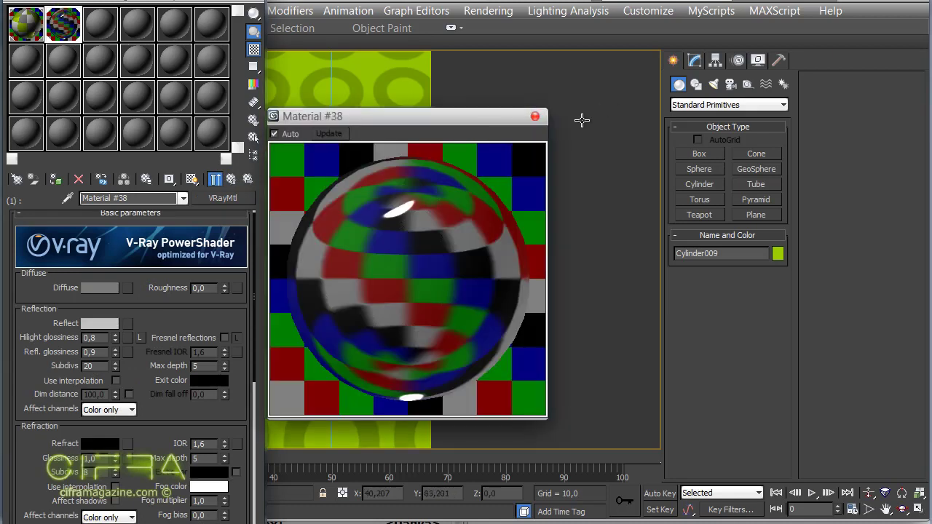
click(535, 117)
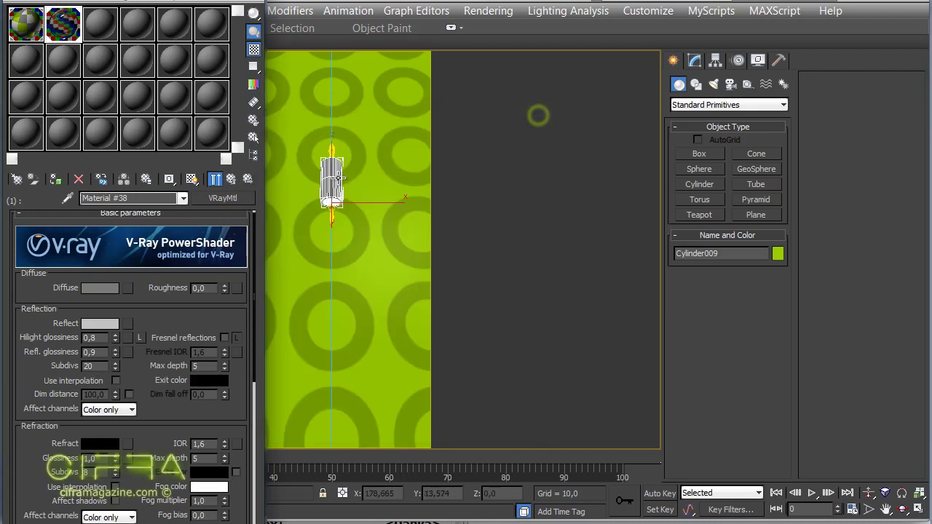
click(232, 179)
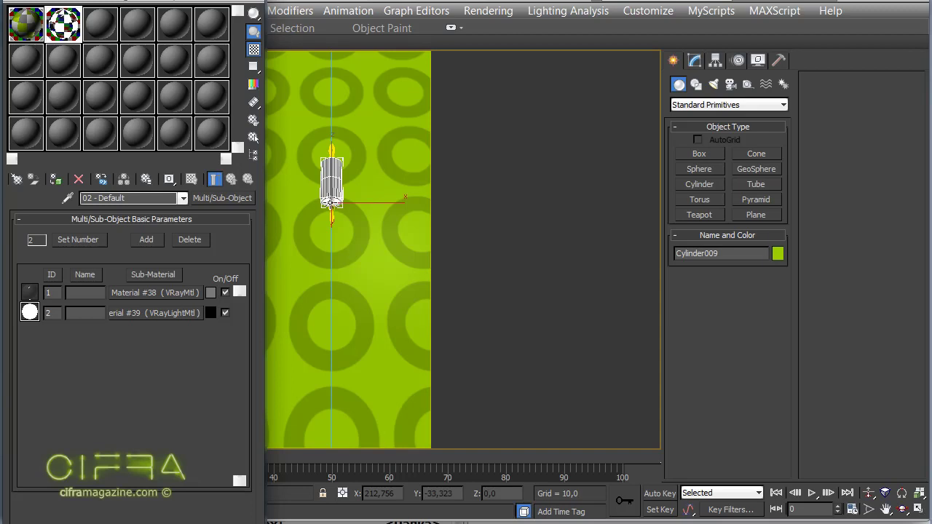
- Set the VRayLightMtl glow sub-material (Material #39) to Material ID Channel 1
click(164, 313)
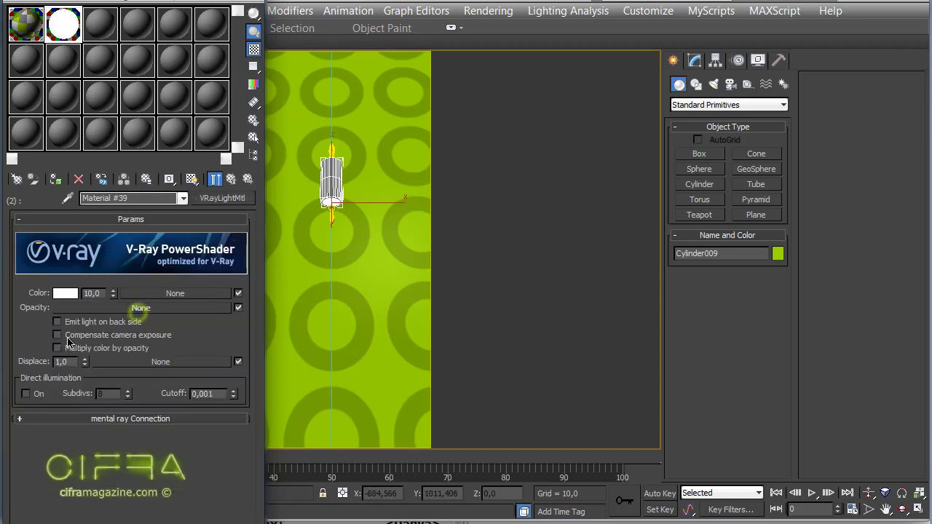
drag(168, 179, 172, 214)
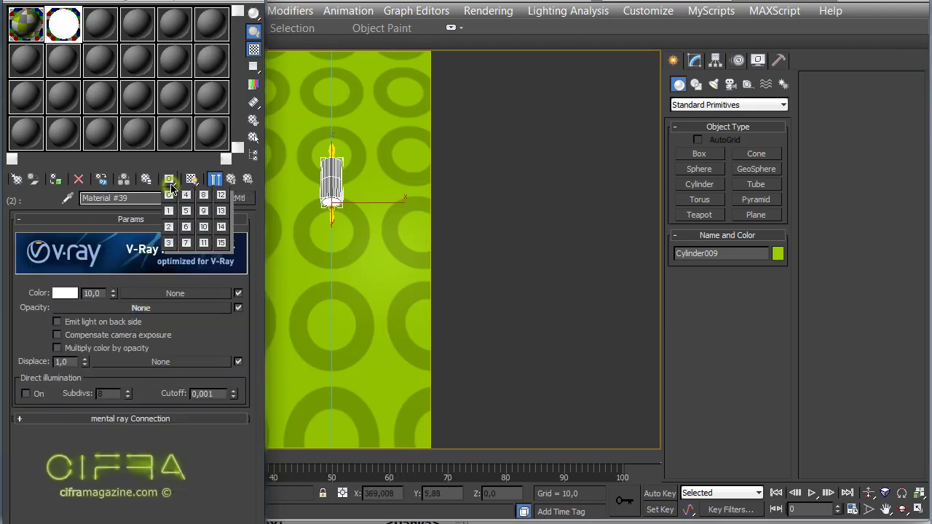
click(170, 212)
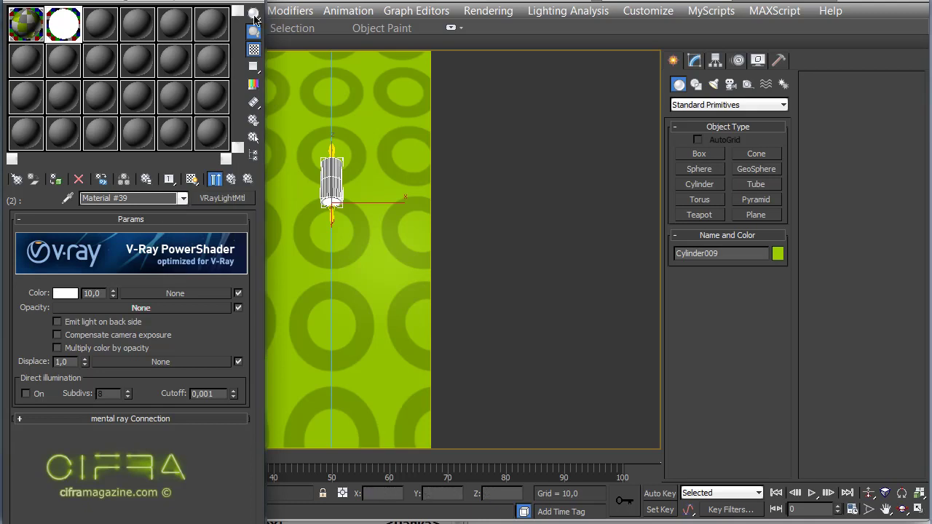
key(F10)
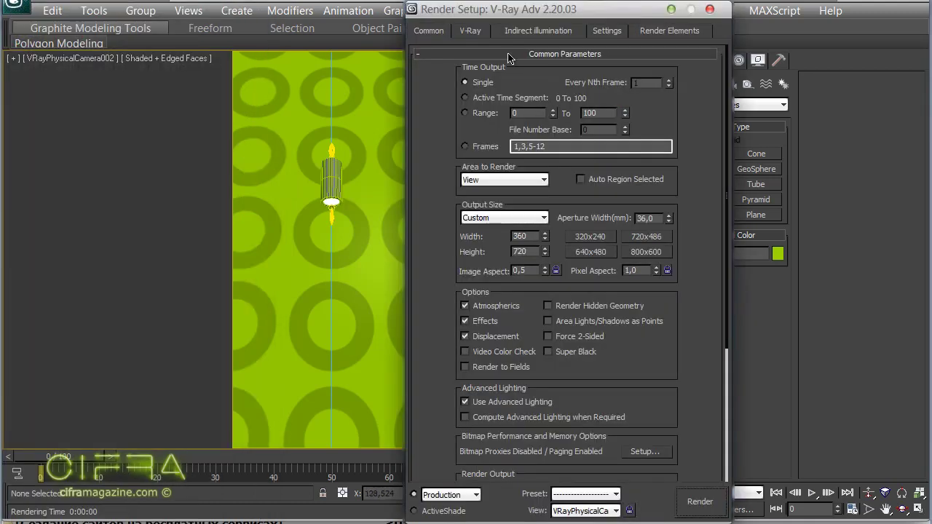
- Add a VRayMtlID render element and render the camera view of the lamp
click(673, 30)
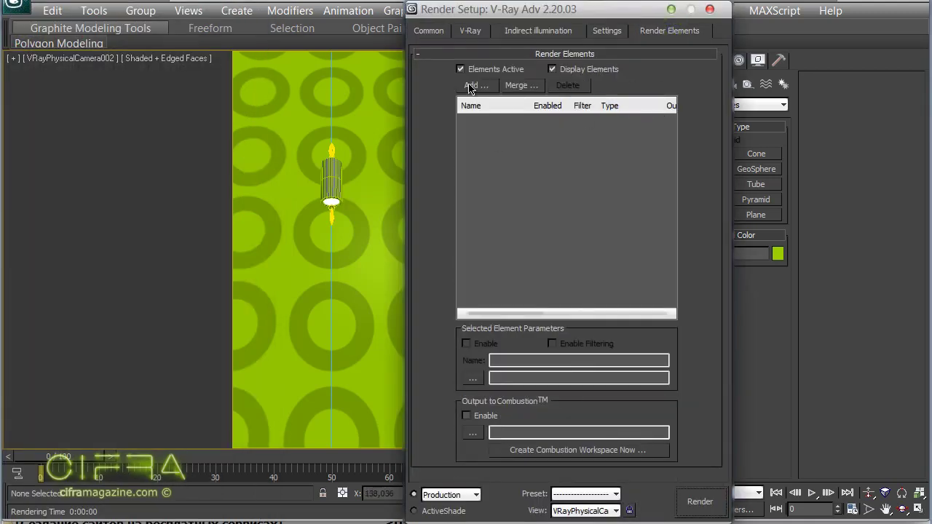
click(472, 87)
click(503, 281)
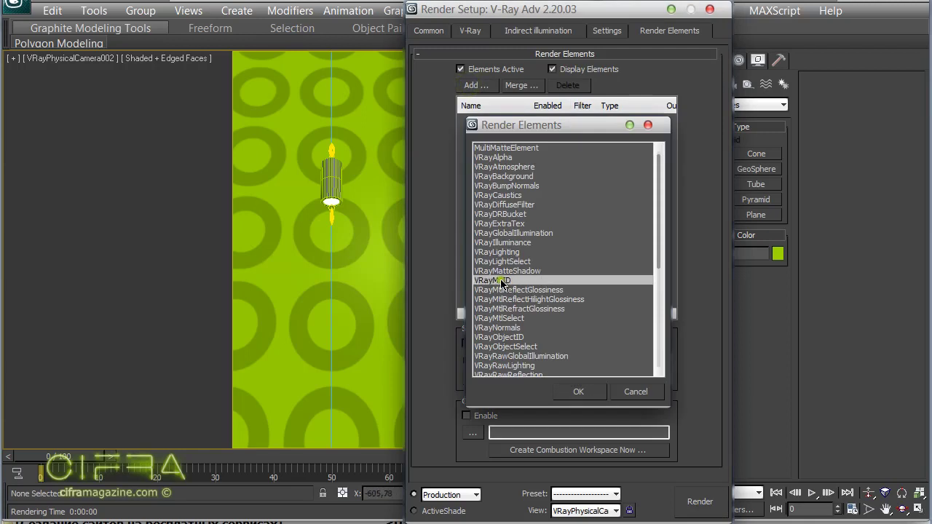
click(577, 391)
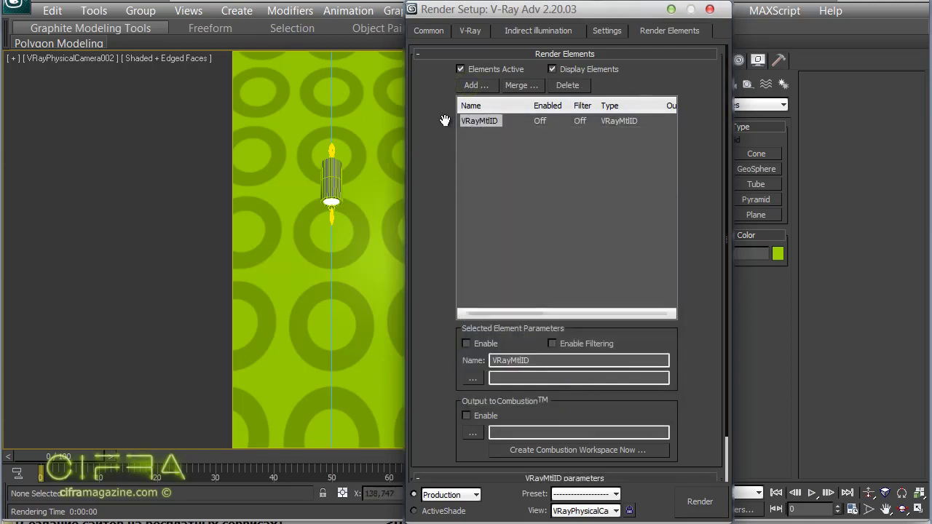
click(711, 10)
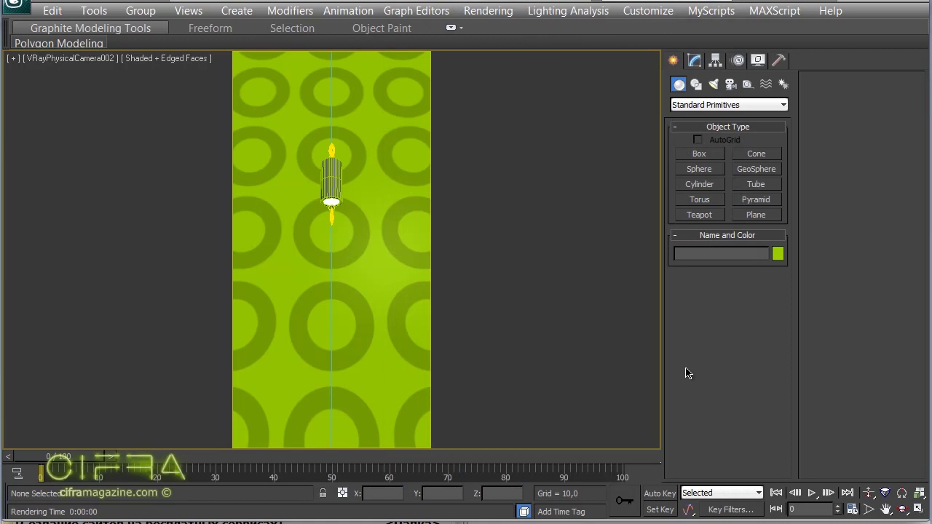
key(shift+q)
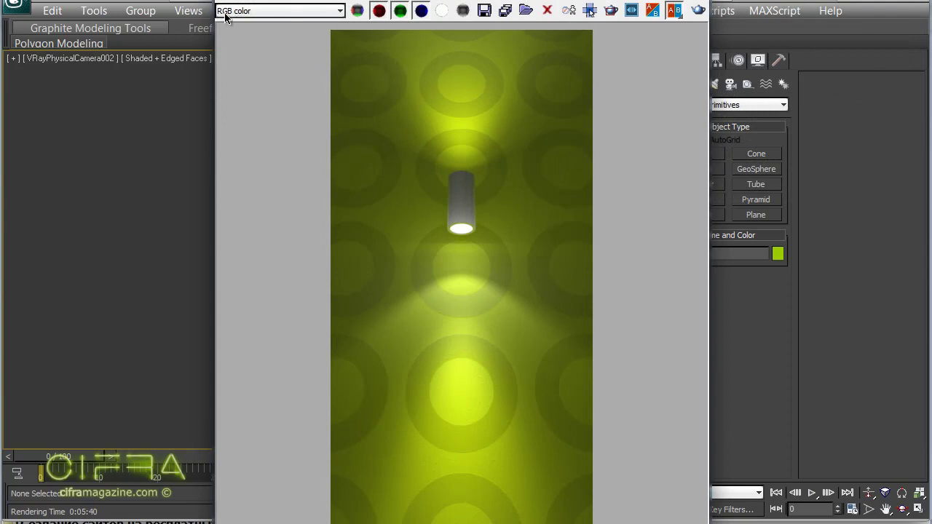
- Show the VRayMtlID channel in the frame buffer and save it as ies 2.png
click(322, 11)
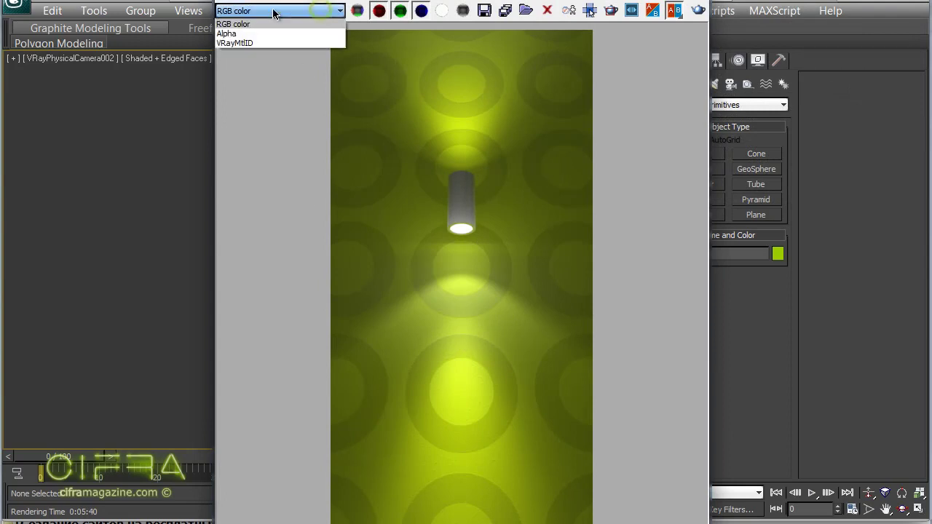
click(249, 43)
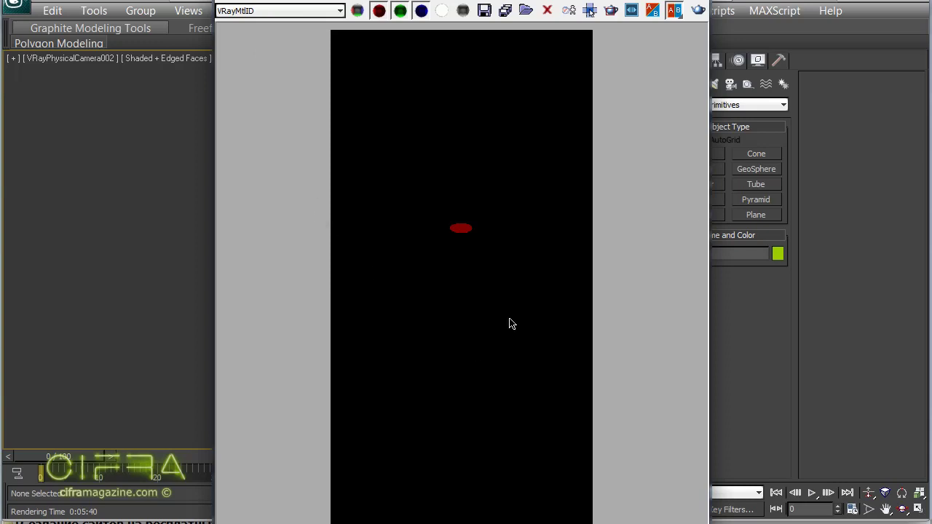
click(484, 10)
click(55, 83)
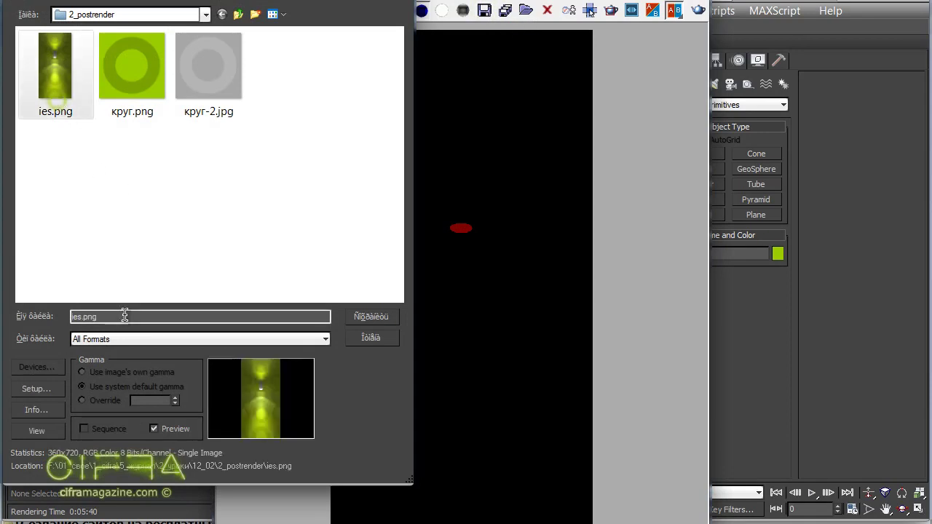
key(Left)
key(Left)
key(Left)
text(2)
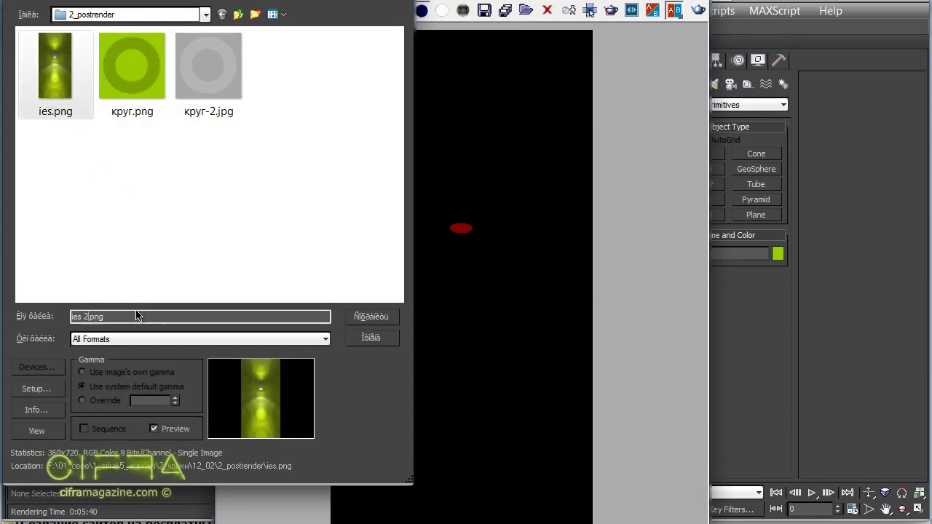
key(Return)
key(Return)
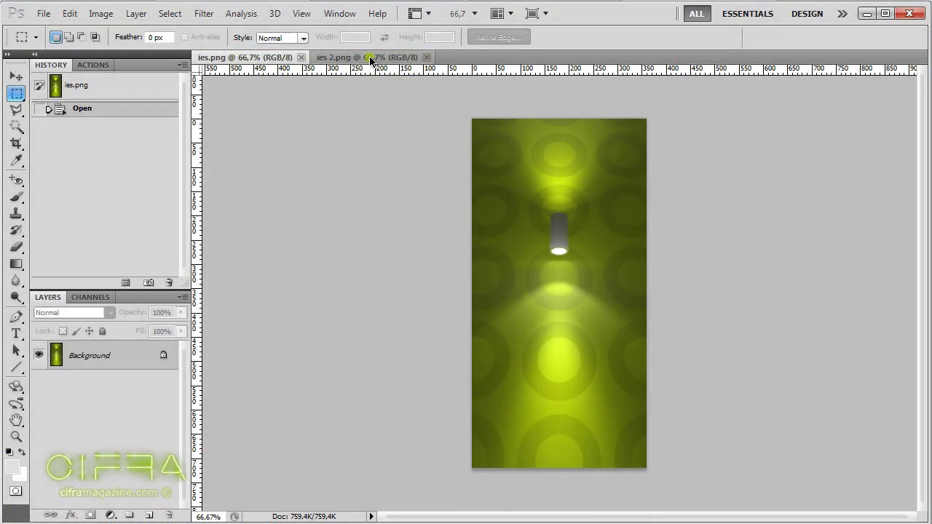
- Copy the material-ID image from ies 2.png and paste it into ies.png as a layer
click(369, 57)
click(622, 181)
key(ctrl+a)
key(ctrl+d)
key(ctrl+a)
key(ctrl+0)
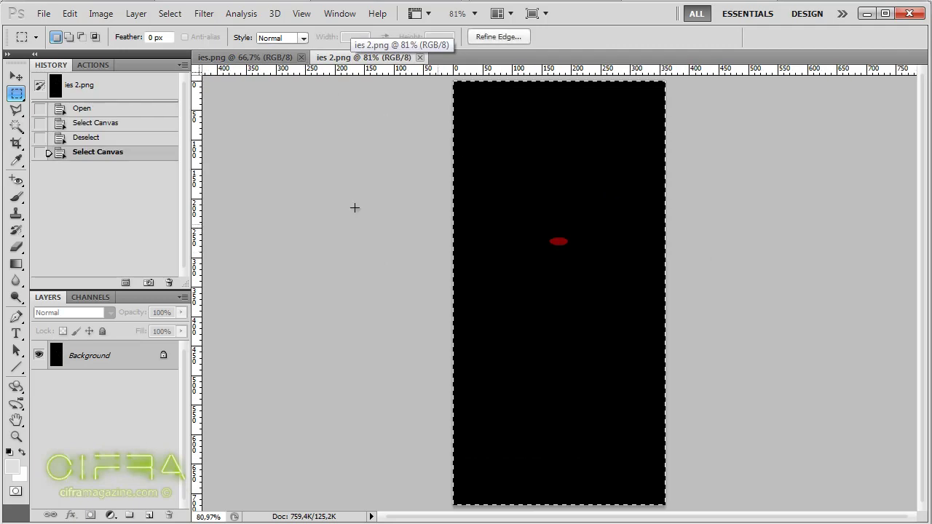
click(285, 158)
click(233, 57)
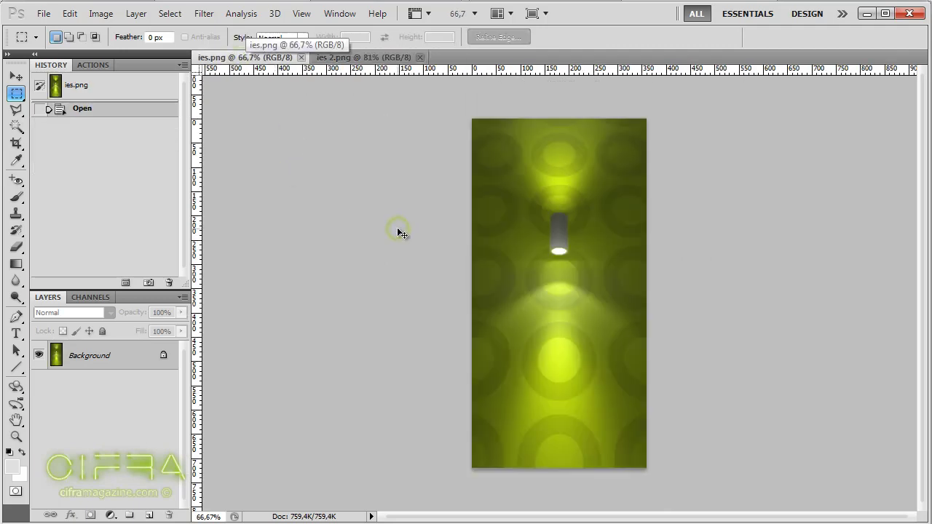
key(ctrl+v)
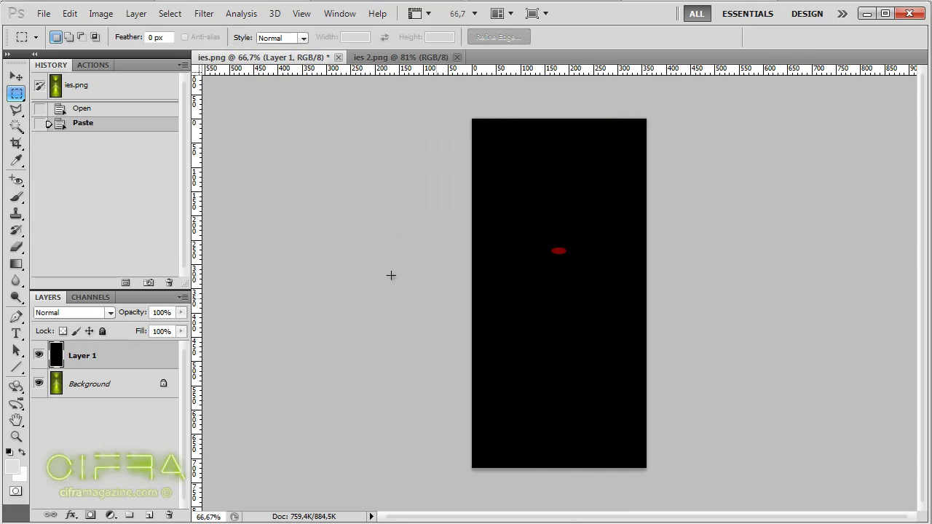
- Desaturate the pasted layer with Hue/Saturation at -100 and zoom in on the grey spot
click(101, 13)
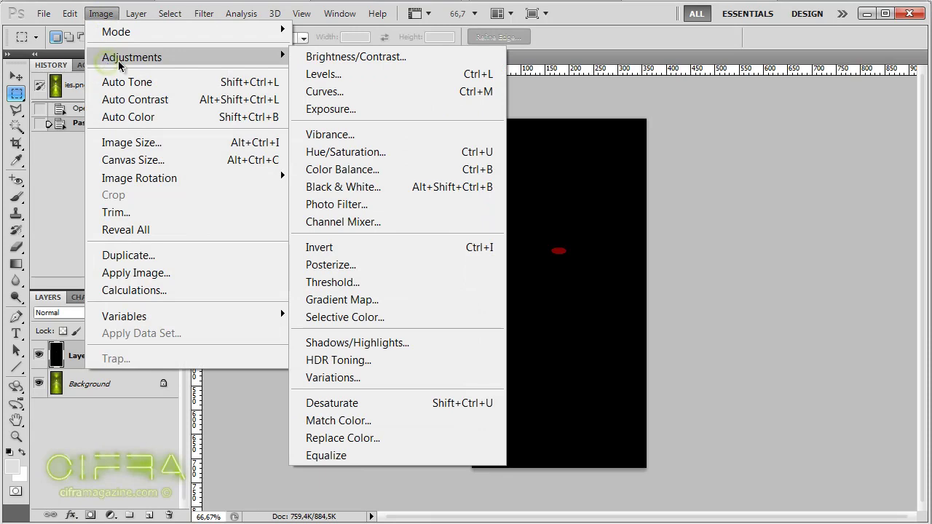
click(406, 152)
drag(253, 276, 129, 280)
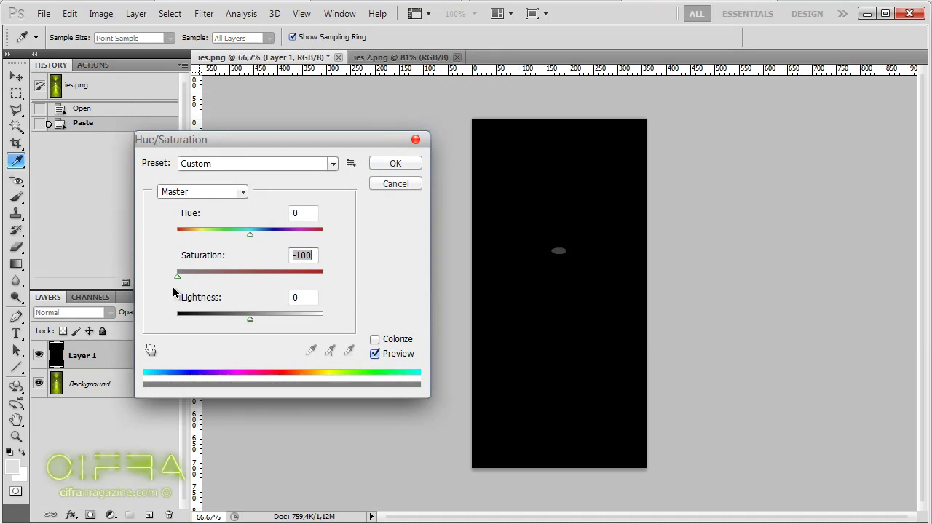
click(401, 167)
key(m)
drag(555, 257, 638, 249)
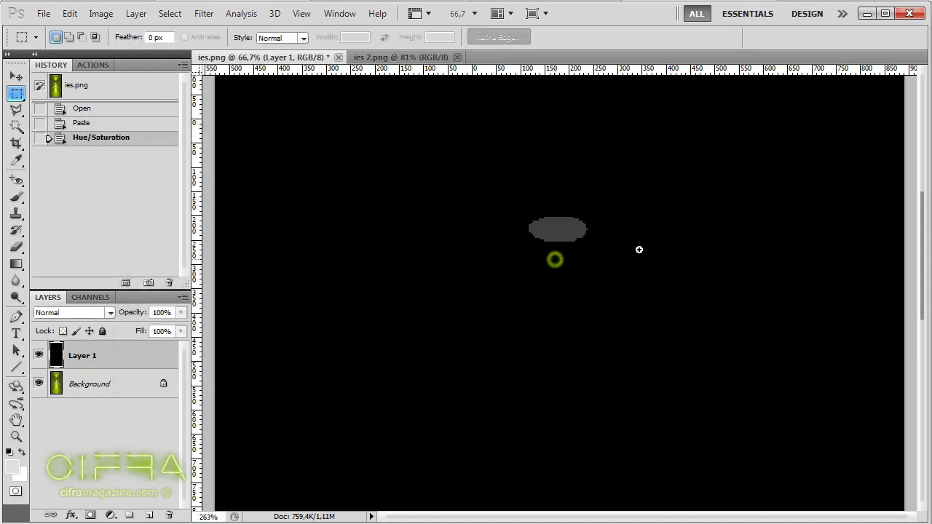
- Apply Auto Contrast so the grey lamp spot turns pure white
click(571, 249)
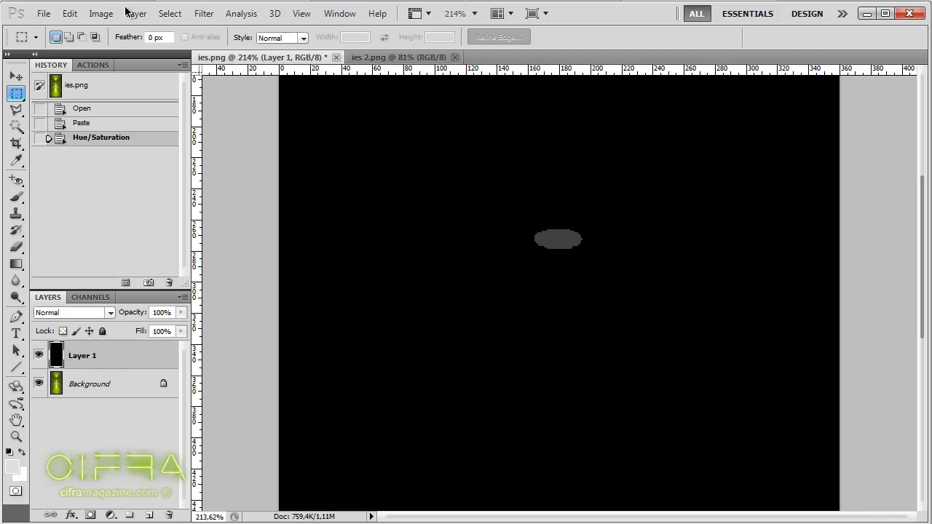
click(580, 299)
key(ctrl+alt+shift+l)
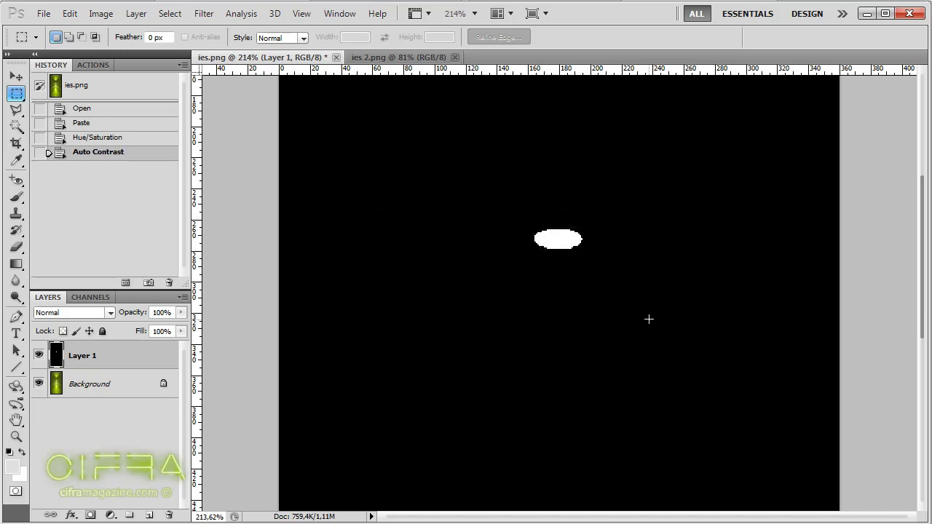
- Magic-wand and delete the black area around the ellipse, check transparency, then deselect
key(w)
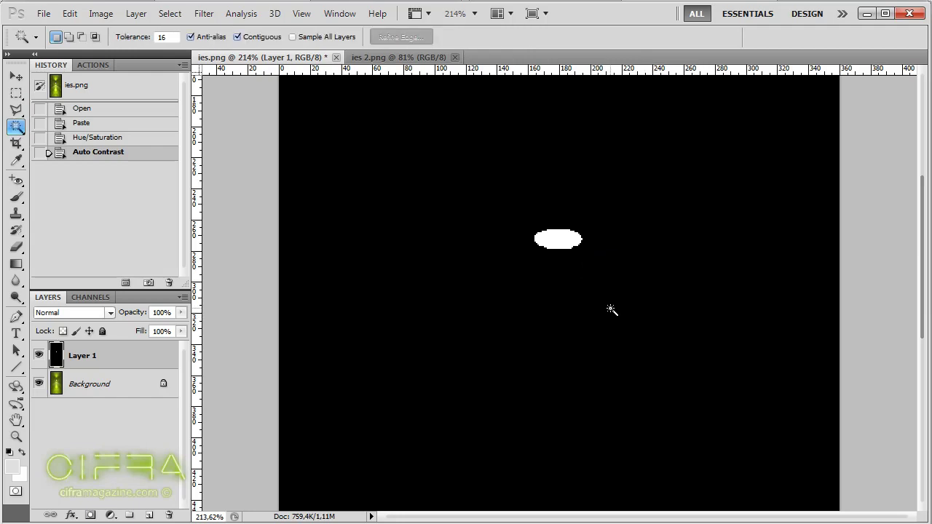
click(460, 267)
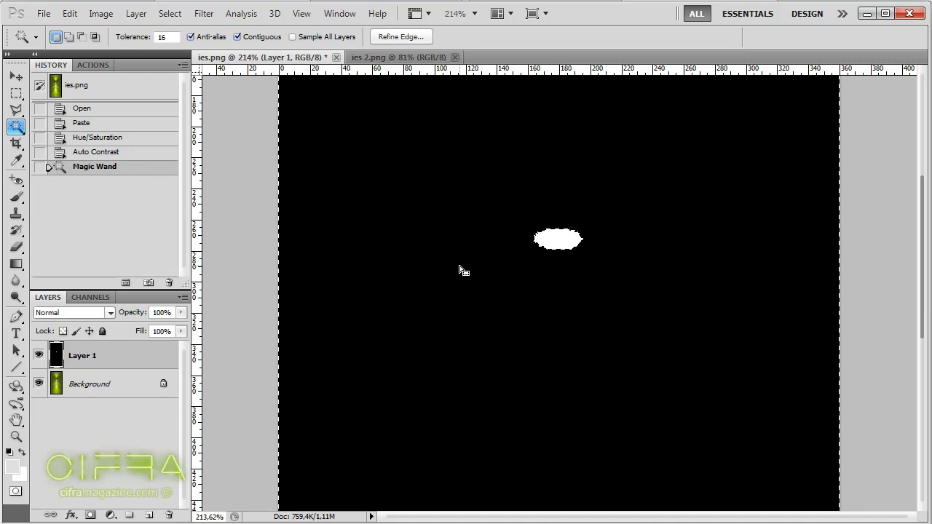
key(Delete)
key(m)
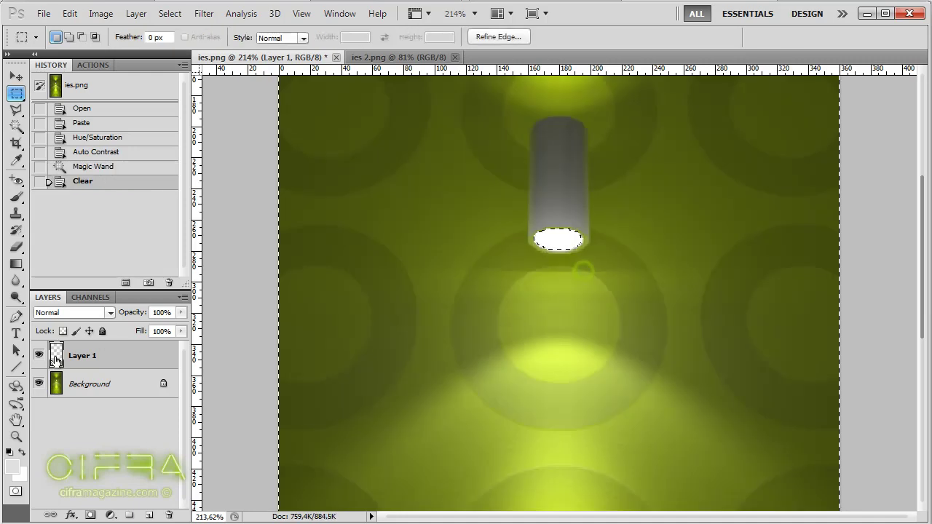
click(38, 385)
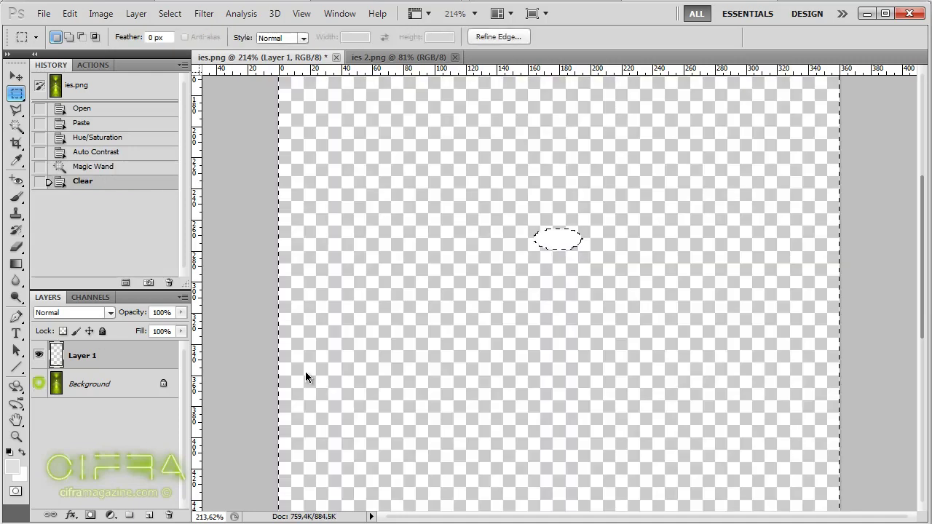
click(567, 286)
click(38, 384)
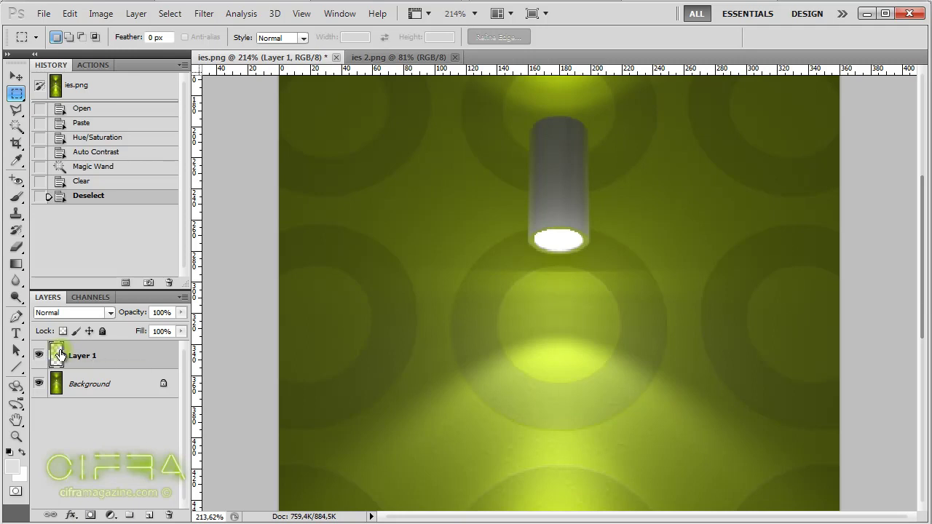
double_click(60, 354)
- Add an Outer Glow to Layer 1 with opacity 100, spread 11% and size 11 px
drag(281, 231, 455, 142)
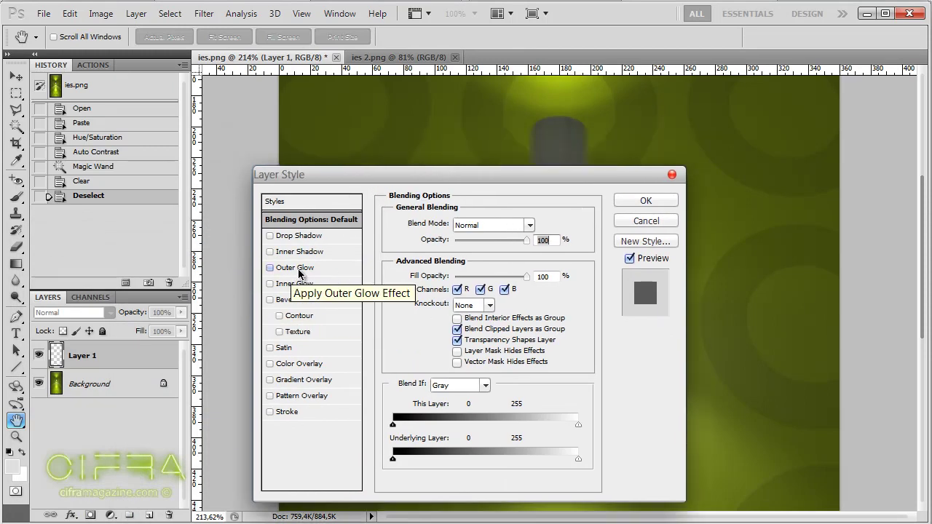
click(295, 267)
mouse_move(444, 178)
mouse_down()
mouse_move(304, 169)
mouse_move(233, 140)
mouse_up()
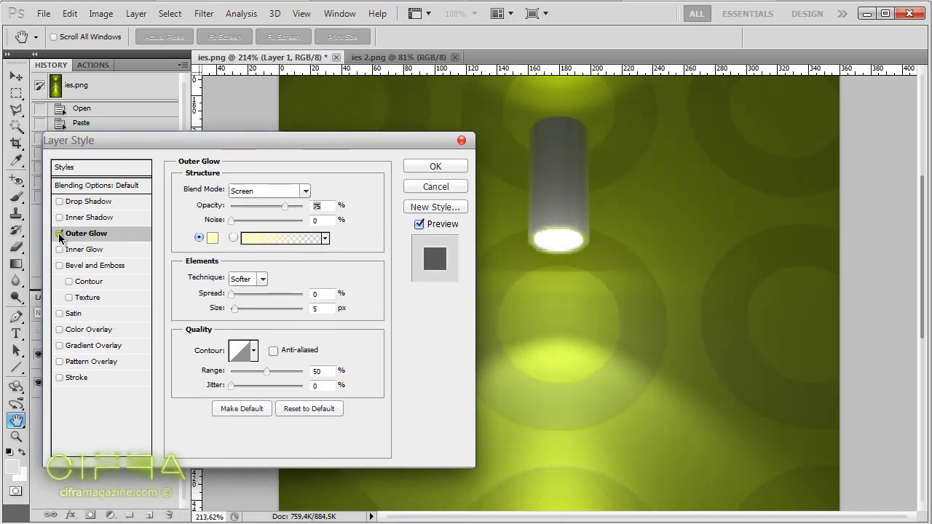
click(60, 233)
mouse_move(286, 209)
mouse_down()
mouse_move(332, 211)
mouse_move(342, 222)
mouse_up()
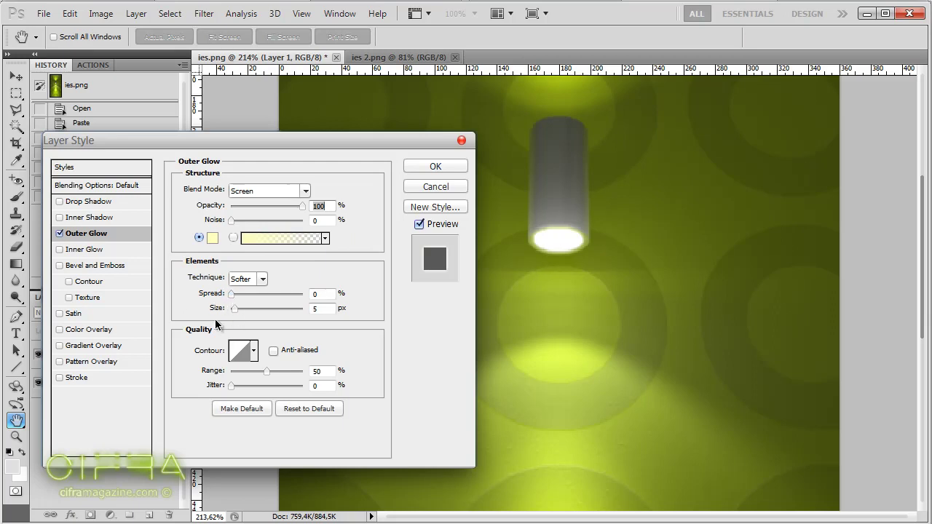
mouse_move(230, 297)
mouse_down()
mouse_move(254, 299)
mouse_move(272, 315)
mouse_move(238, 311)
mouse_move(246, 299)
mouse_move(234, 301)
mouse_up()
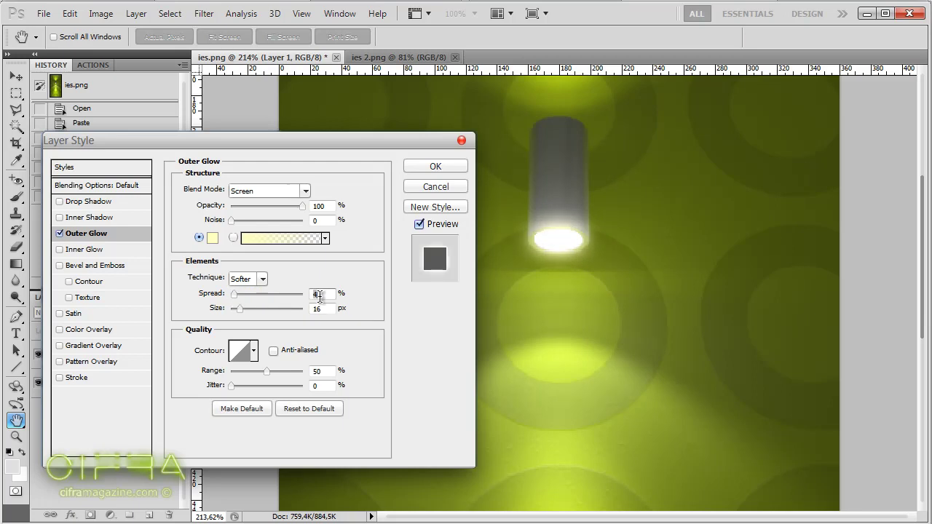
text(11)
key(Tab)
text(11)
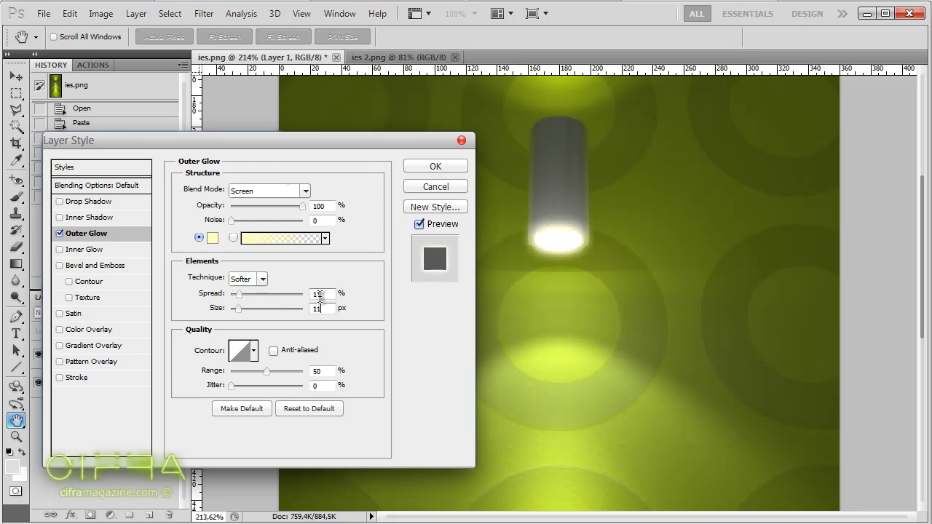
- Add an Inner Glow at 100% opacity and apply the layer styles
click(78, 253)
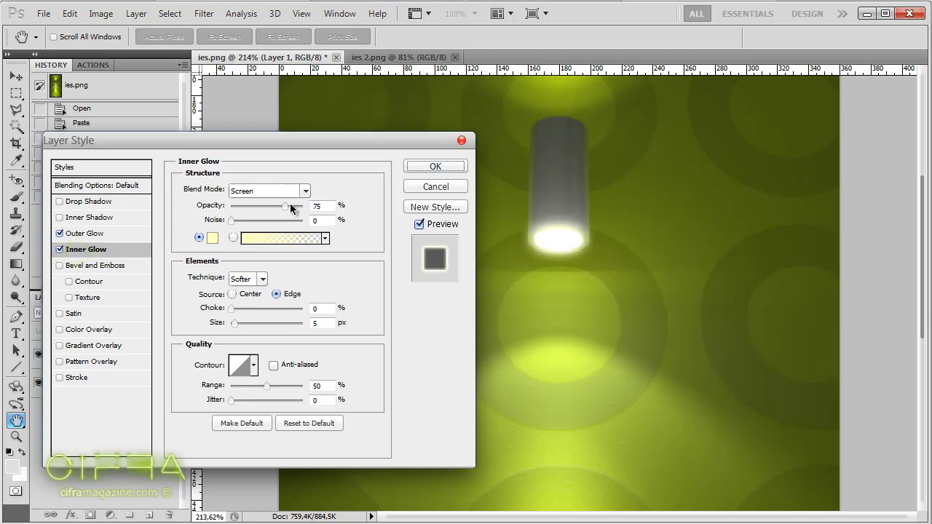
drag(284, 208, 343, 204)
click(434, 168)
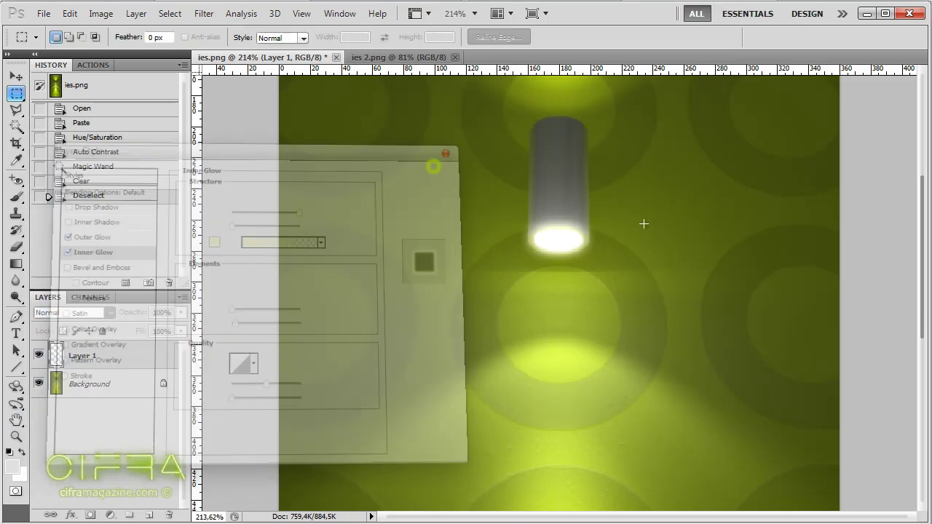
- Fit the image on screen and toggle Layer 1's glow on and off to compare
key(ctrl+0)
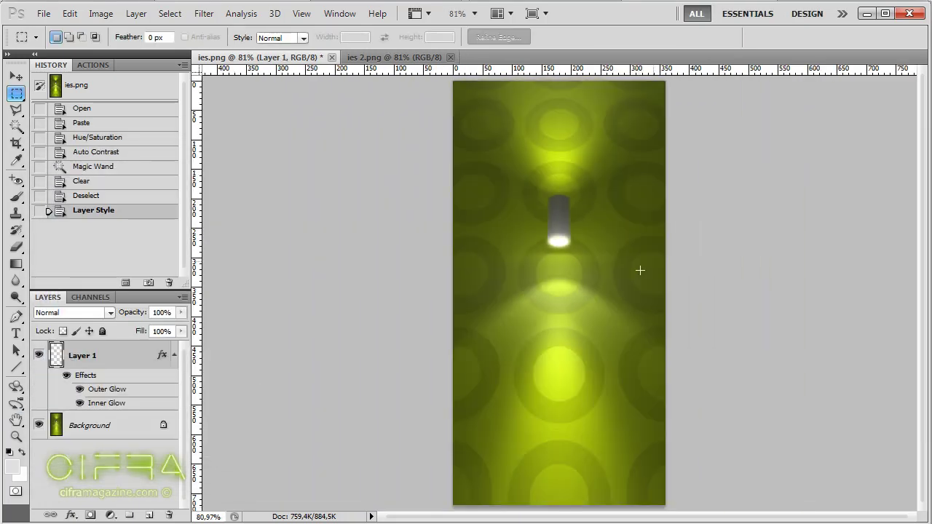
click(39, 355)
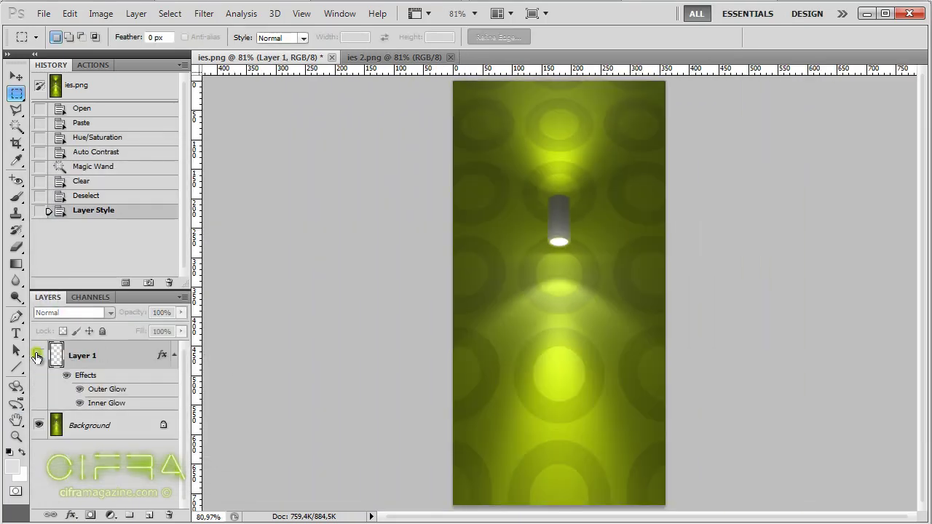
click(38, 355)
click(38, 355)
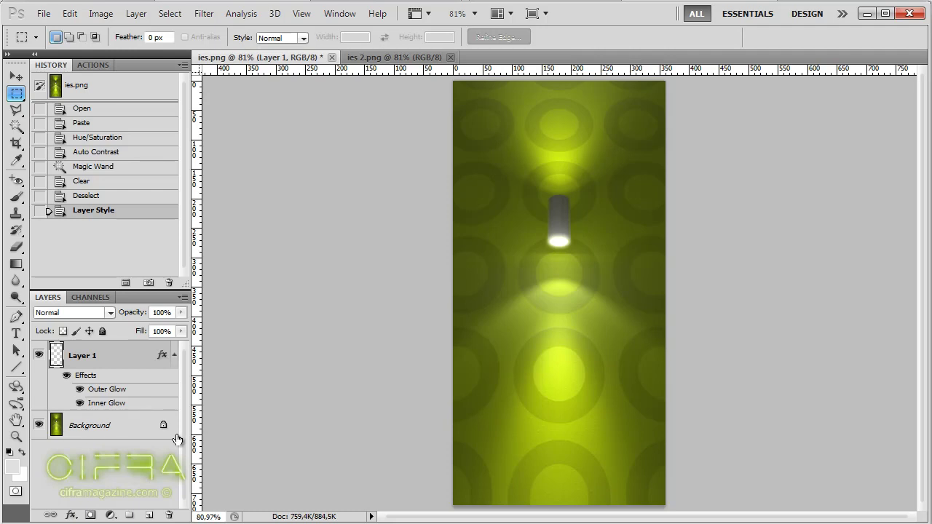
- Duplicate the Background, fill the copy with black, and hide the glowing ellipse layer
click(83, 427)
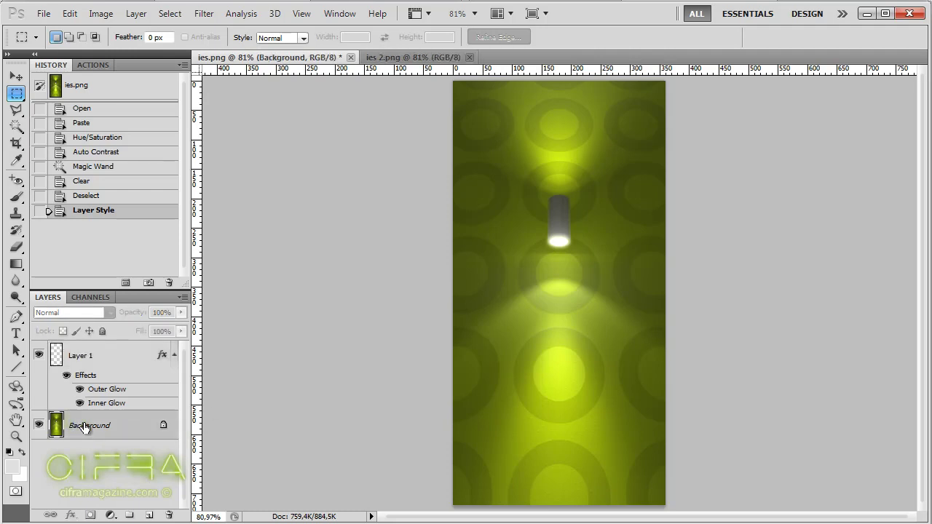
key(ctrl+j)
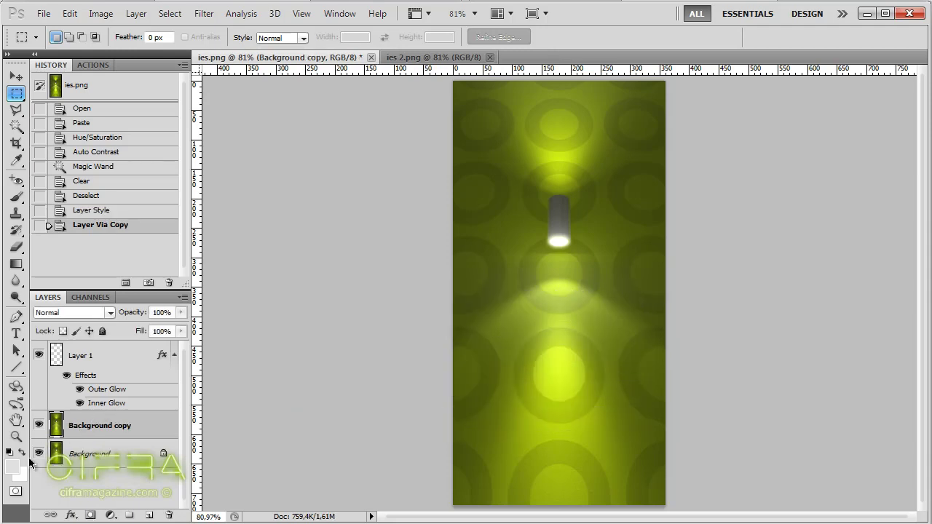
click(10, 452)
key(alt+BackSpace)
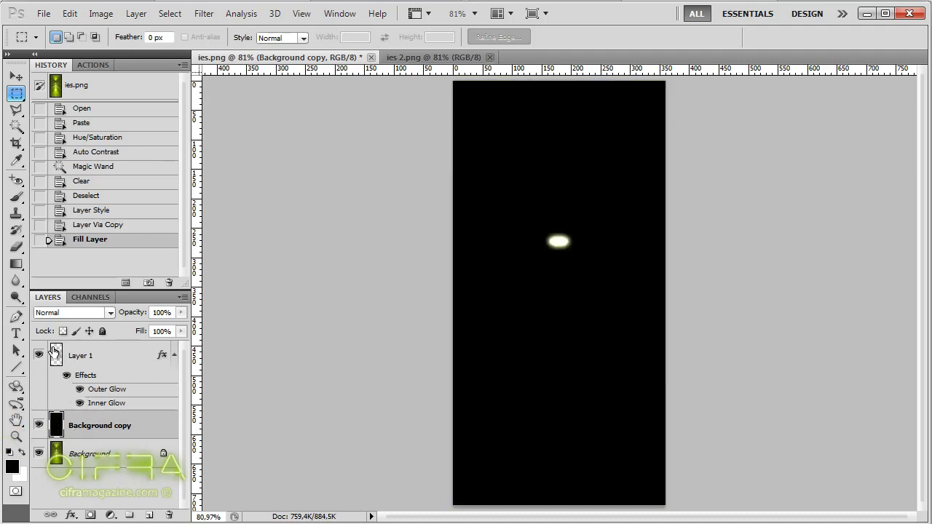
click(38, 355)
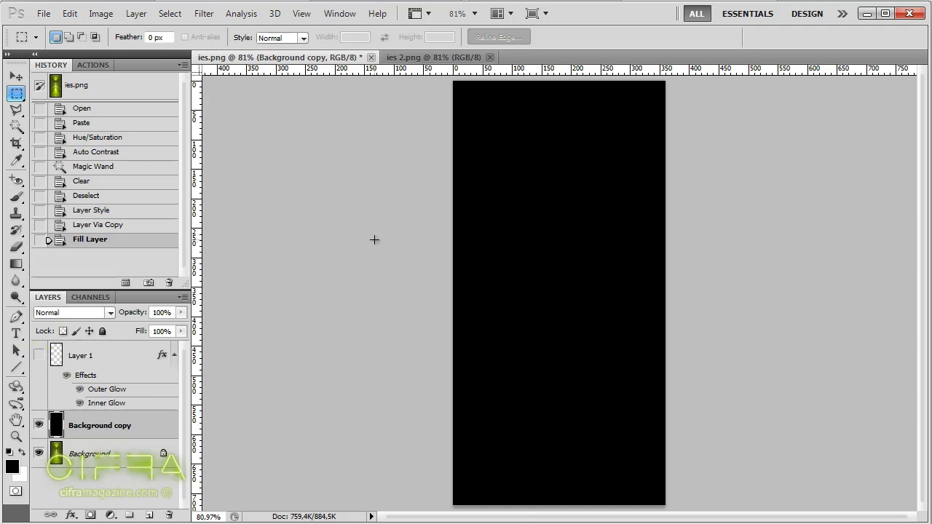
click(203, 13)
mouse_move(224, 265)
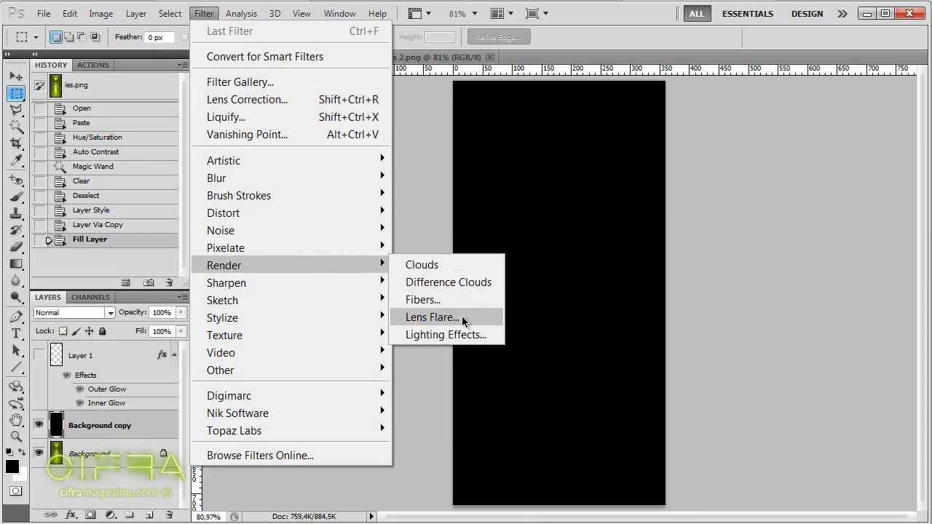
- Compare the Lens Flare lens types and settle on 50-300mm Zoom
click(468, 319)
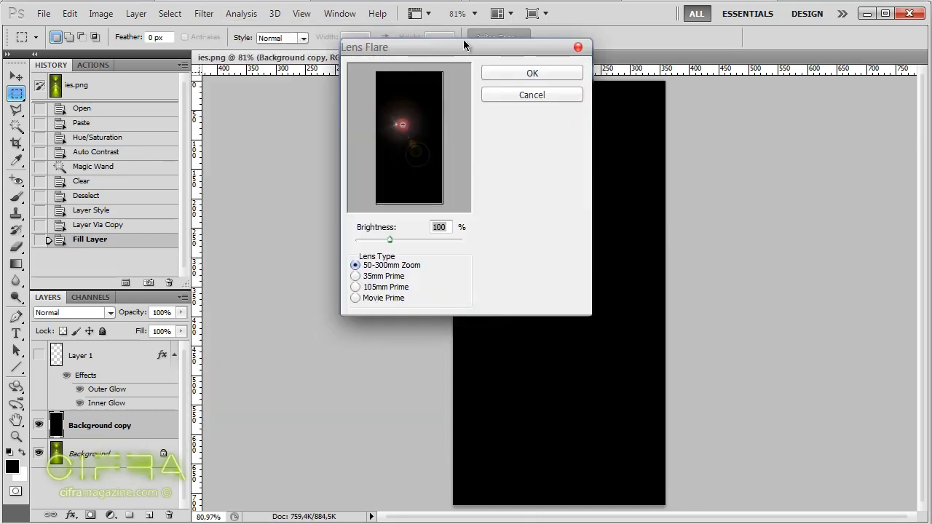
drag(466, 39, 379, 149)
click(299, 372)
click(300, 383)
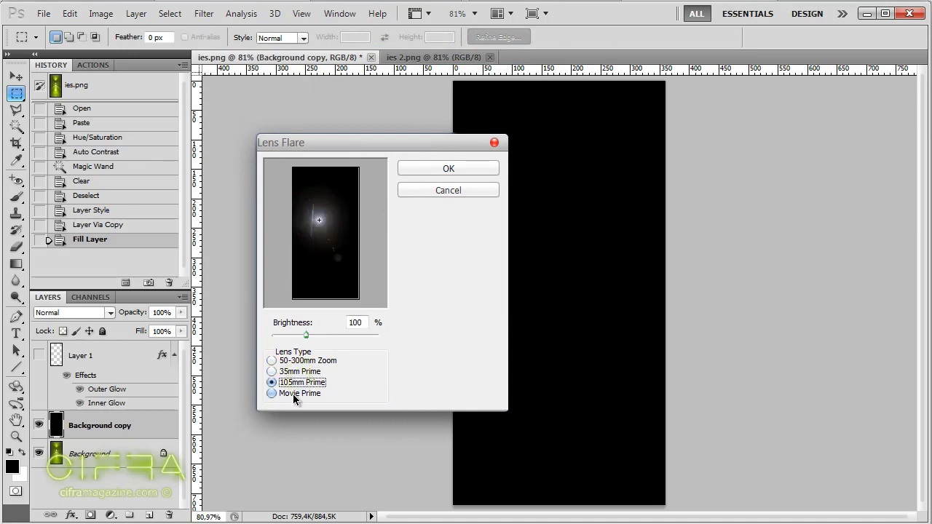
click(294, 393)
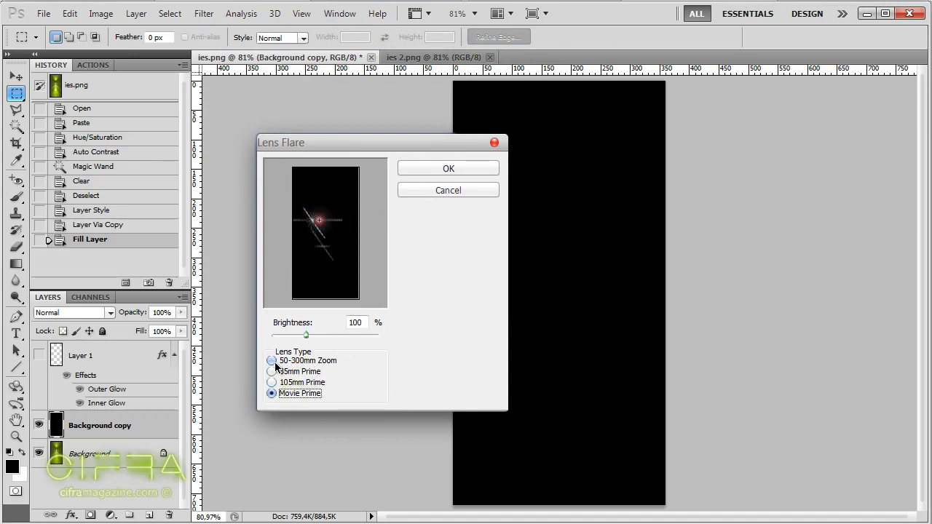
click(275, 362)
click(318, 372)
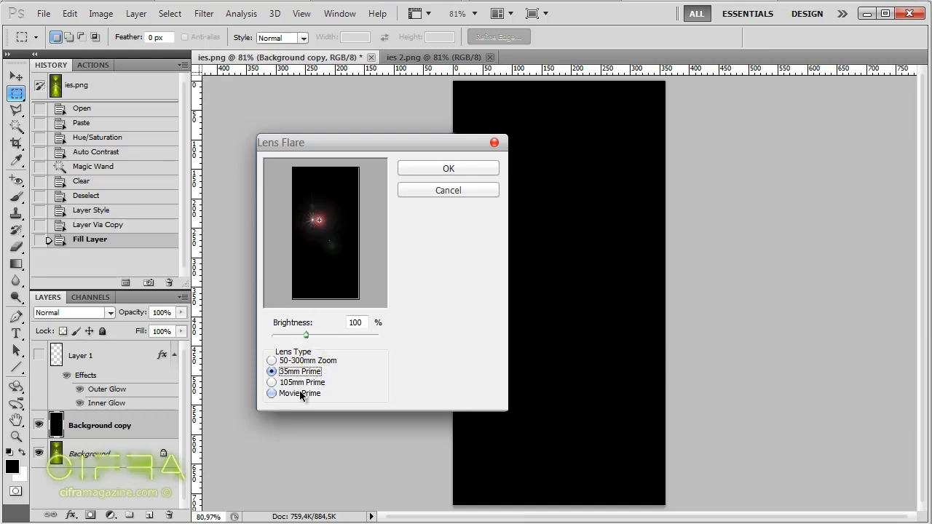
click(275, 371)
click(291, 361)
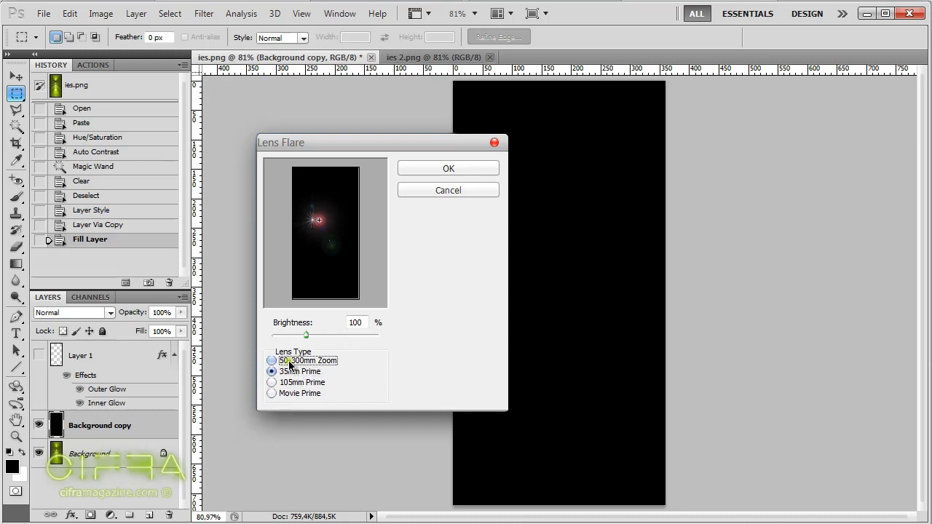
- Place the flare centre near the upper middle of the canvas and apply it
drag(337, 207, 329, 211)
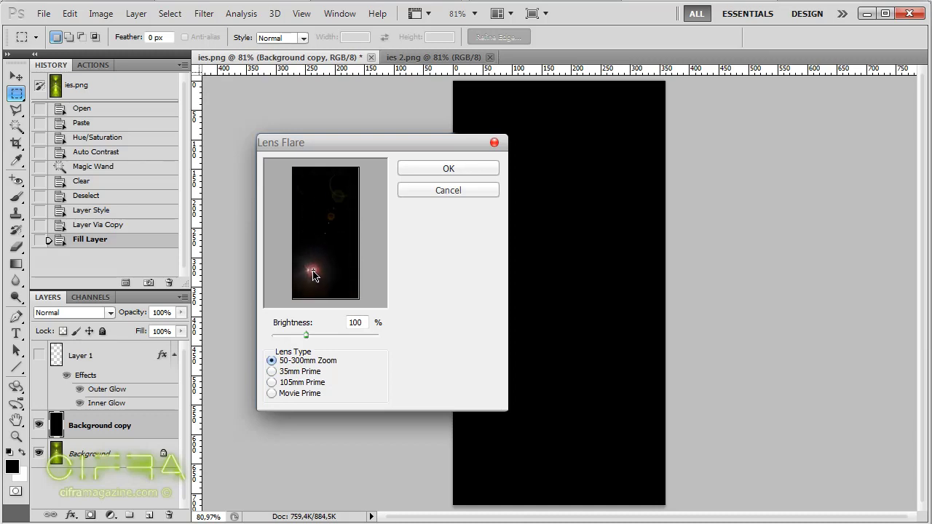
mouse_move(330, 211)
mouse_down()
mouse_move(342, 223)
mouse_move(350, 191)
mouse_move(342, 188)
mouse_up()
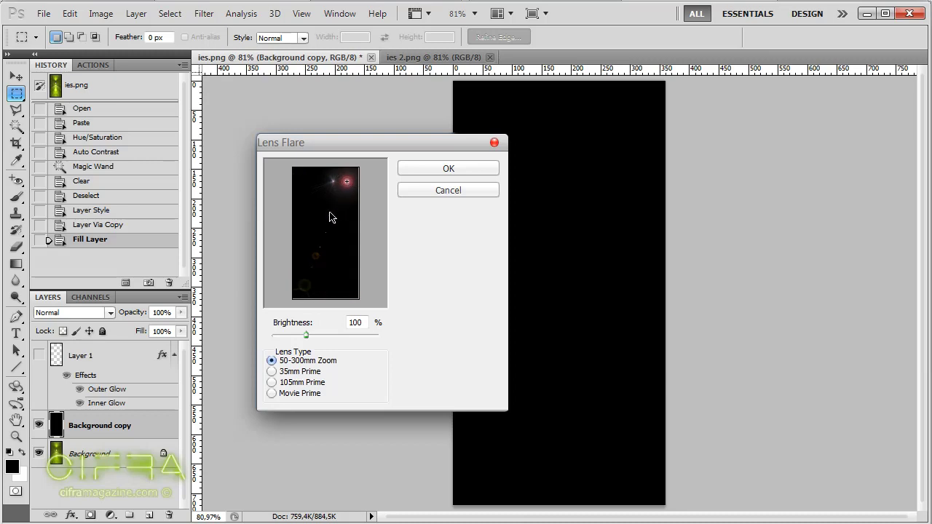
drag(386, 135, 791, 178)
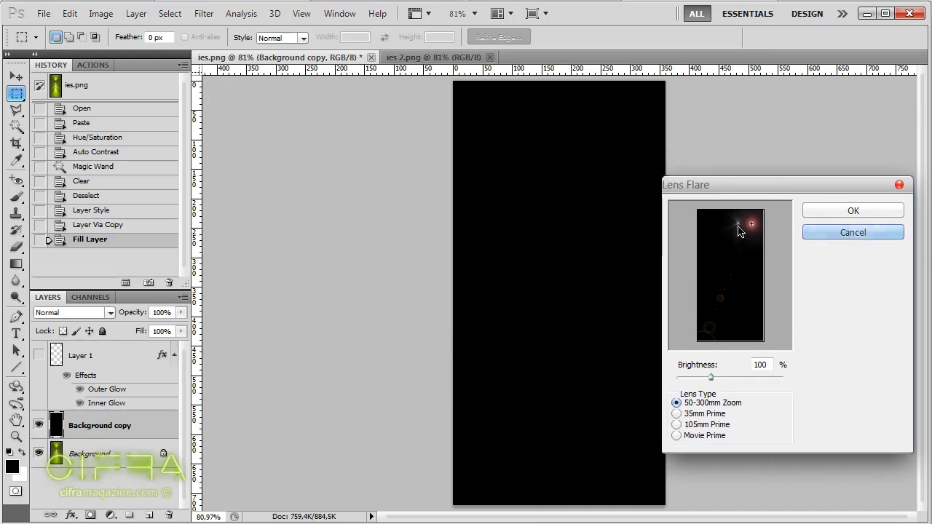
drag(752, 224, 732, 255)
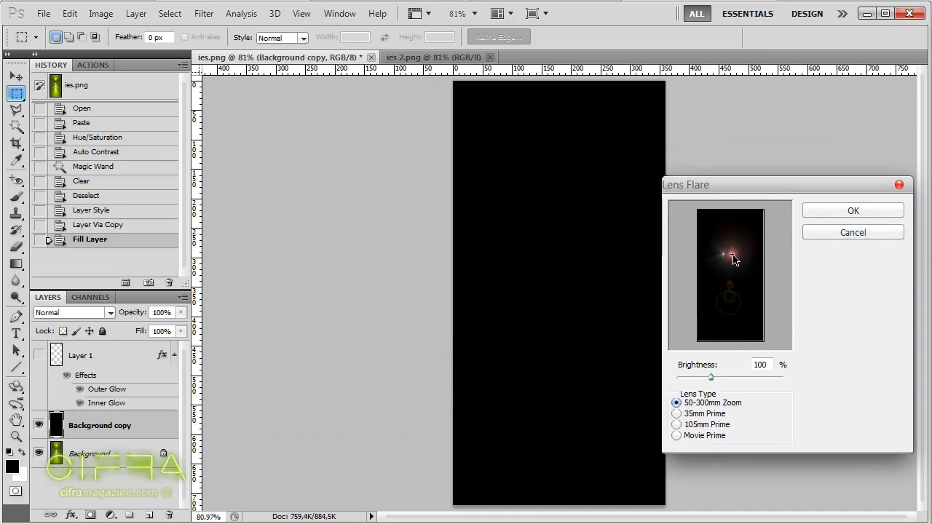
click(841, 208)
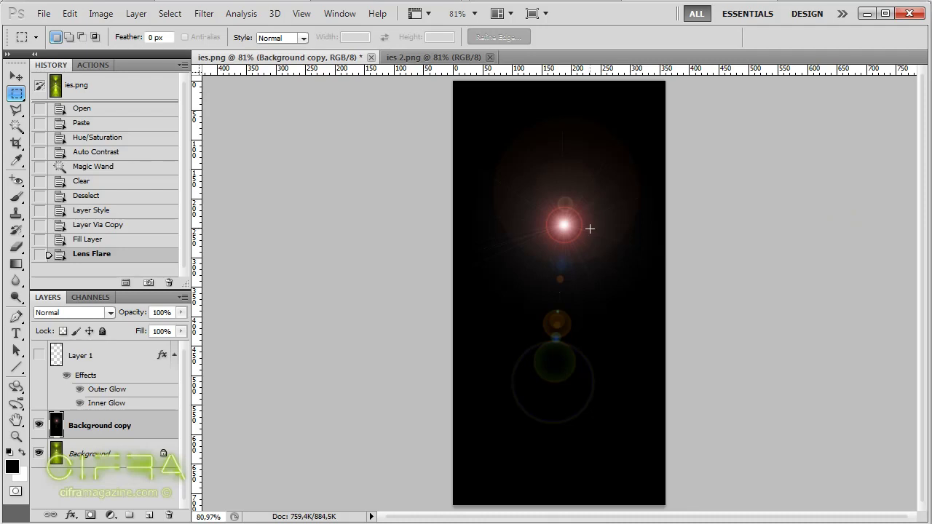
- Inspect the rendered flare and set the flare layer's blend mode to Screen
key(ctrl+plus)
key(ctrl+plus)
key(ctrl+plus)
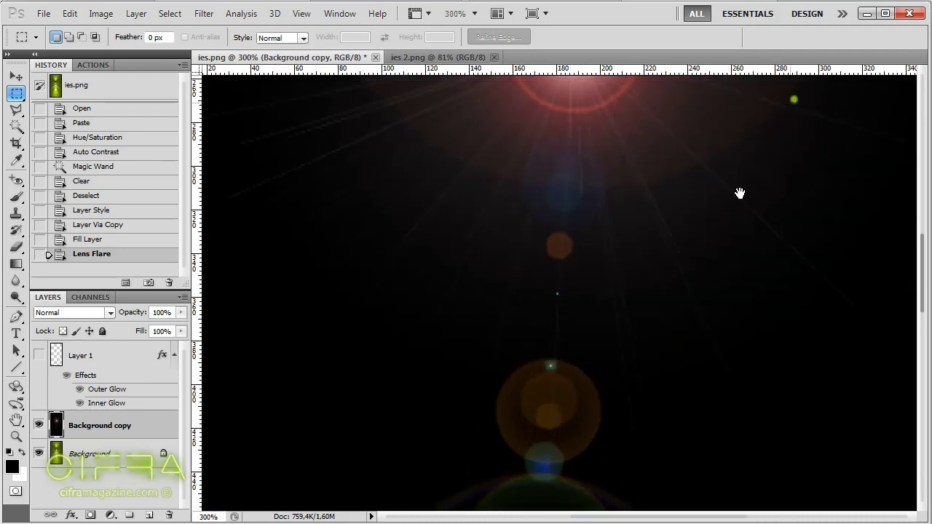
drag(786, 109, 697, 287)
key(ctrl+0)
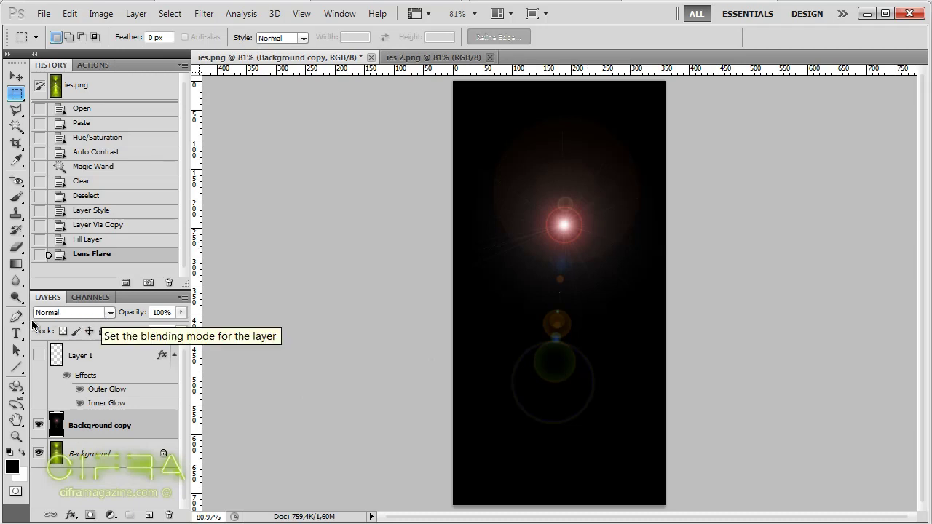
click(102, 313)
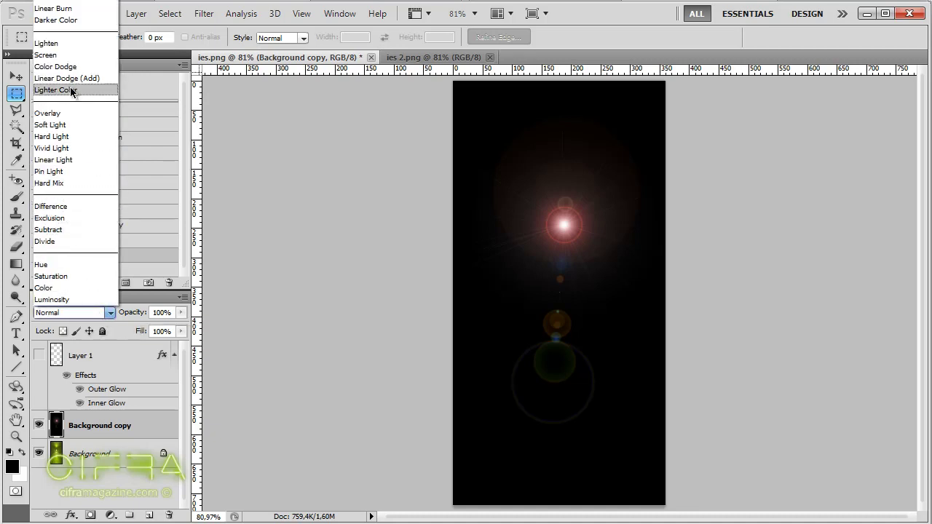
click(45, 55)
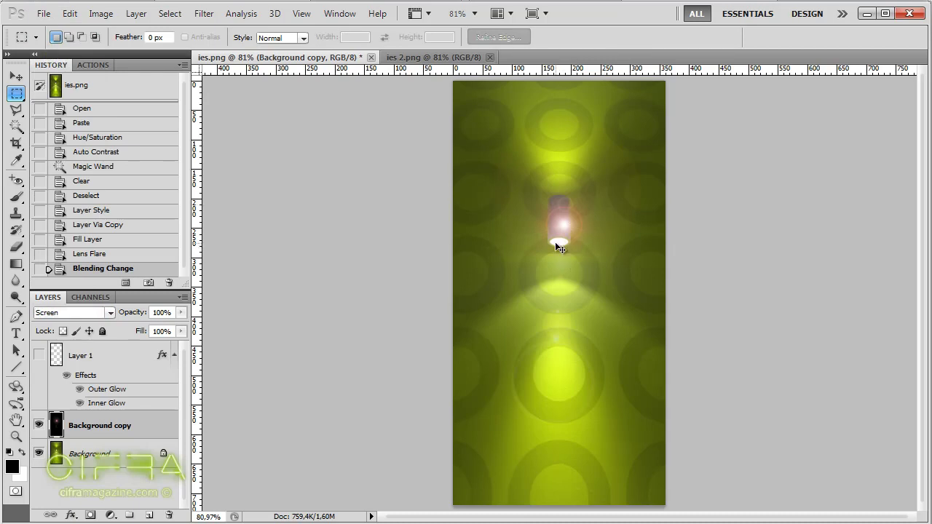
- Move the flare down onto the lamp's bright opening and show Layer 1's glow
scroll(571, 238, up, 5)
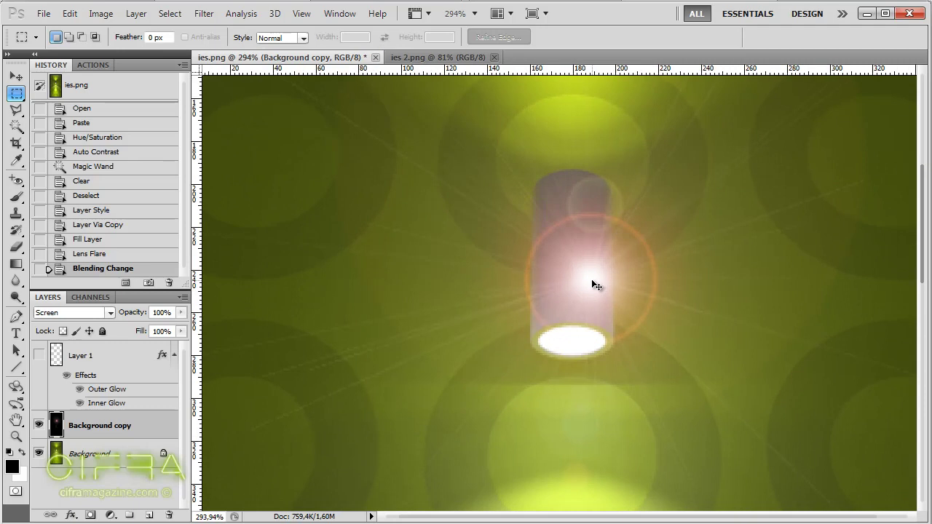
click(16, 77)
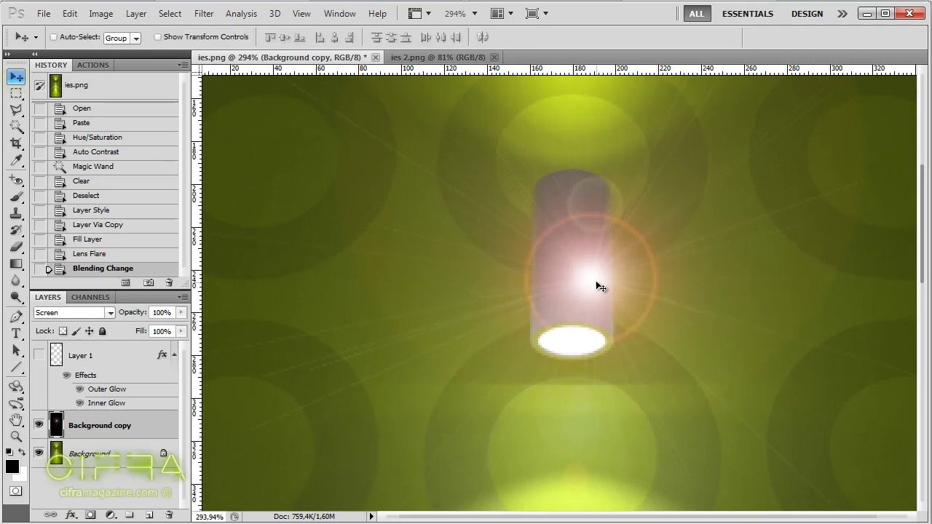
drag(598, 281, 581, 343)
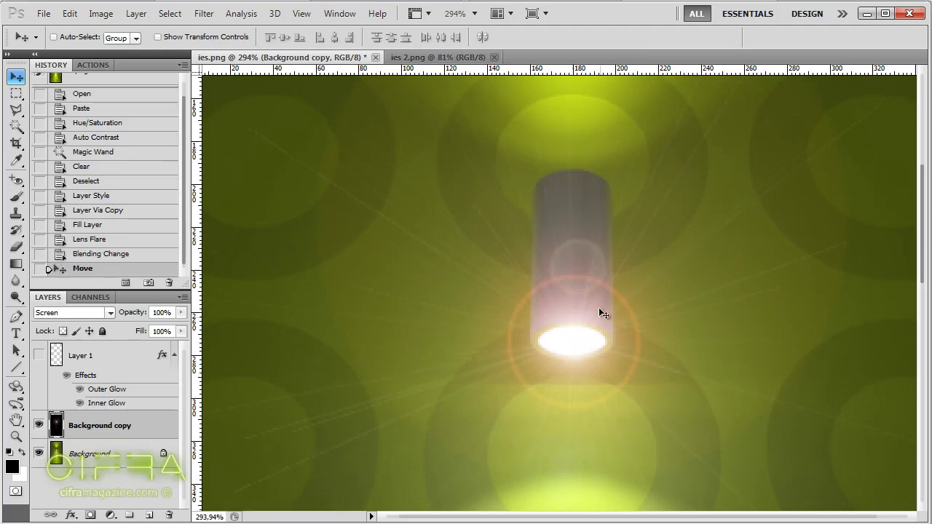
key(m)
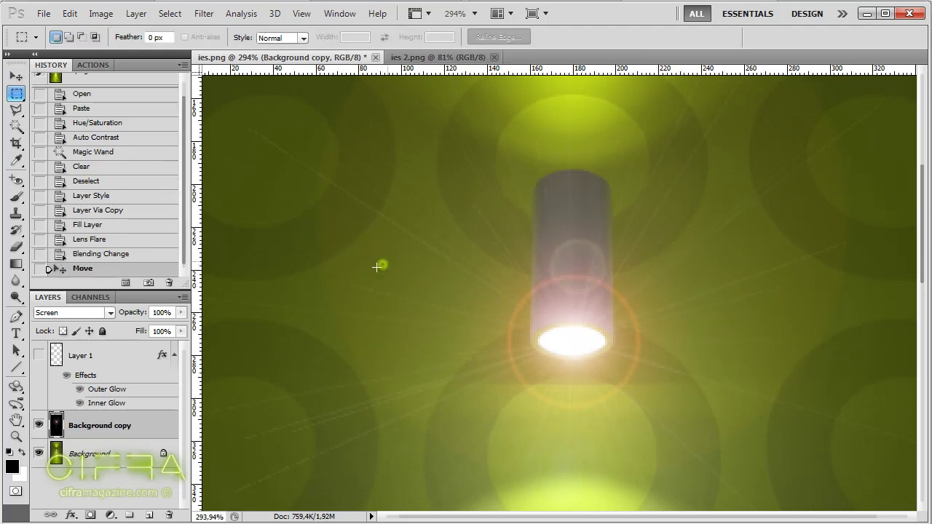
click(38, 355)
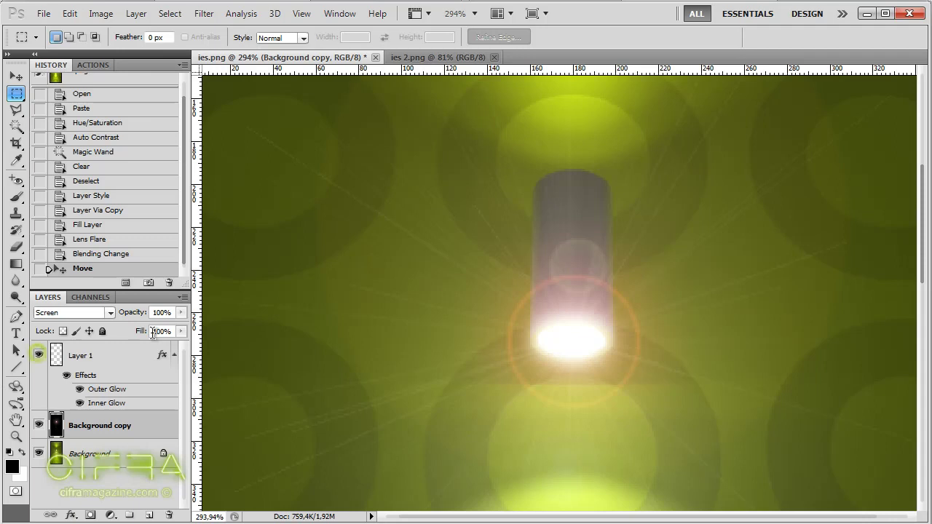
- Zoom in on the lamp to check the flare and bring up Hue/Saturation for it
key(ctrl+0)
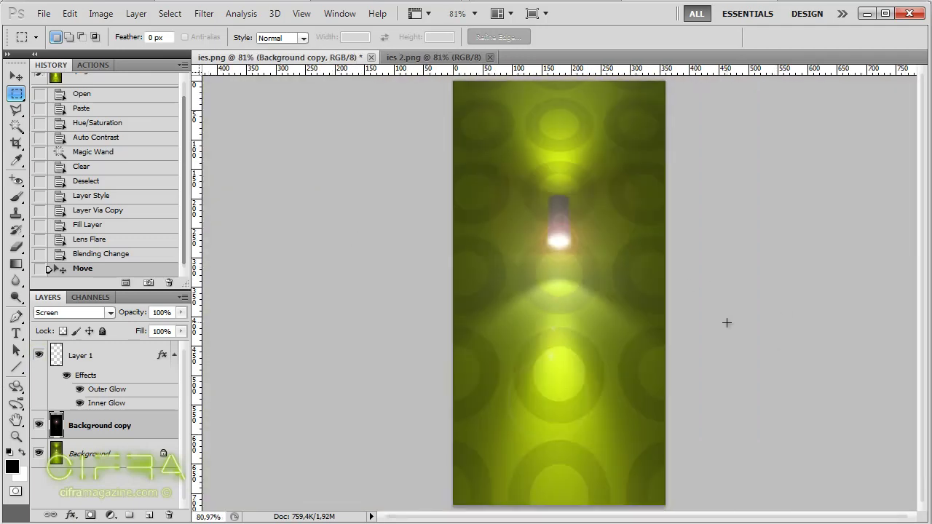
drag(642, 277, 663, 270)
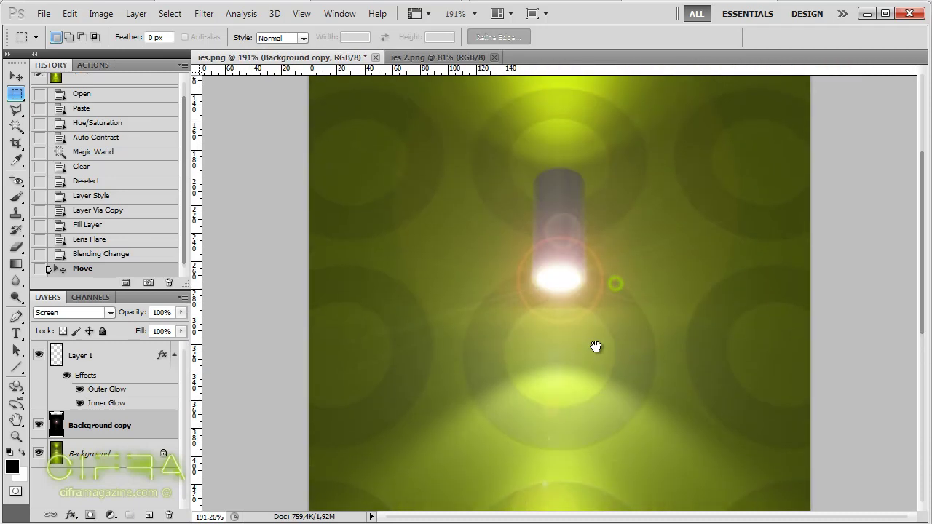
key(ctrl+0)
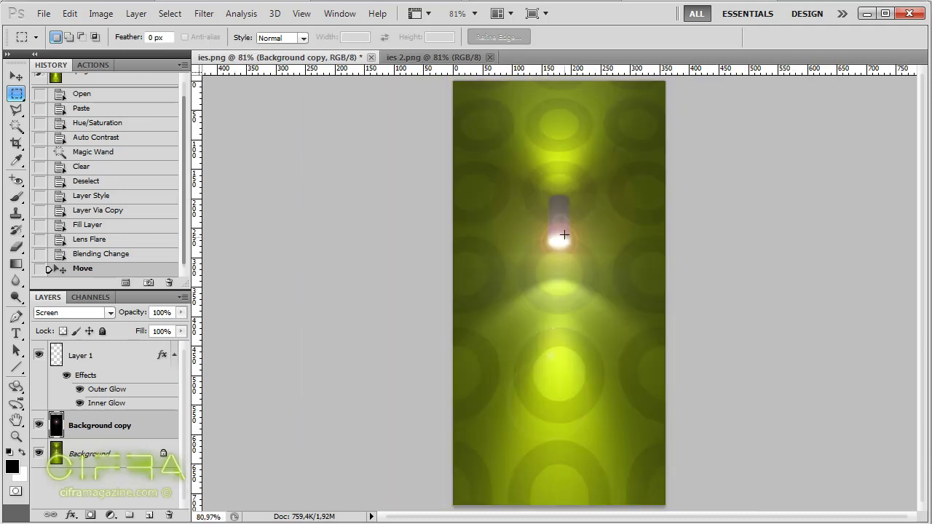
drag(568, 246, 623, 241)
drag(607, 308, 582, 345)
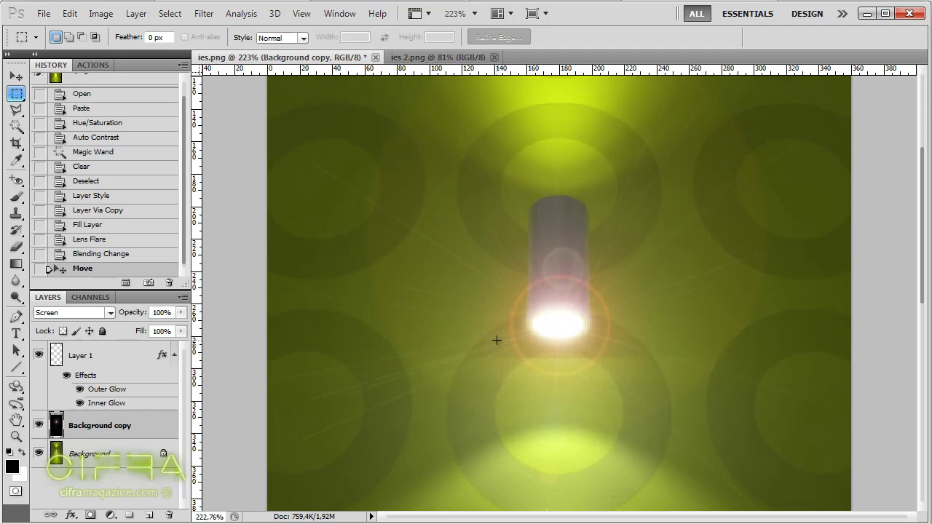
key(ctrl+u)
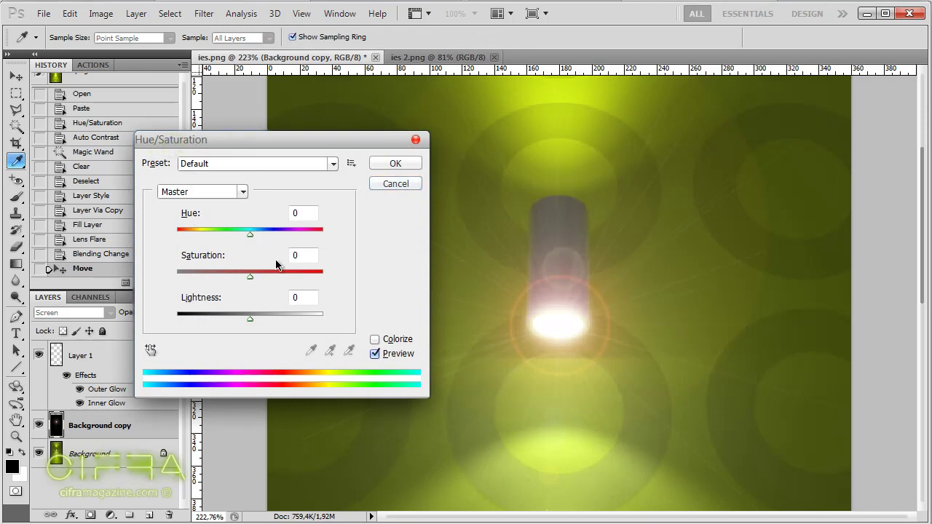
- Set the flare's hue to +57, then toggle the flare and glow layers to compare
mouse_move(249, 234)
mouse_down()
mouse_move(292, 234)
mouse_move(180, 246)
mouse_move(271, 246)
mouse_up()
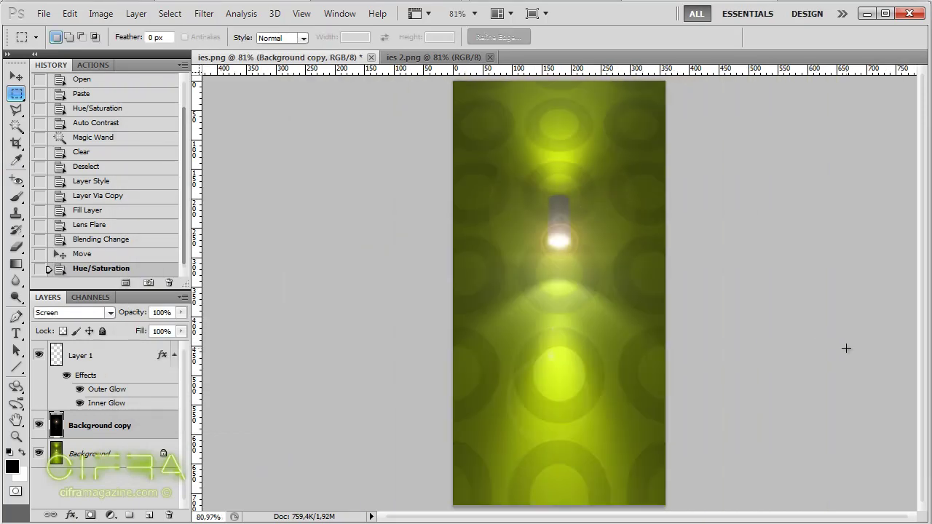
drag(39, 355, 39, 425)
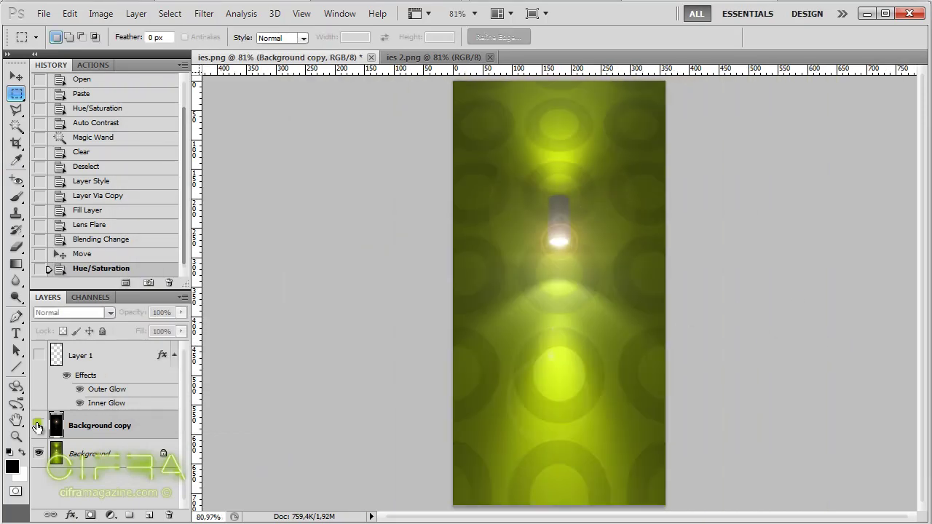
click(38, 426)
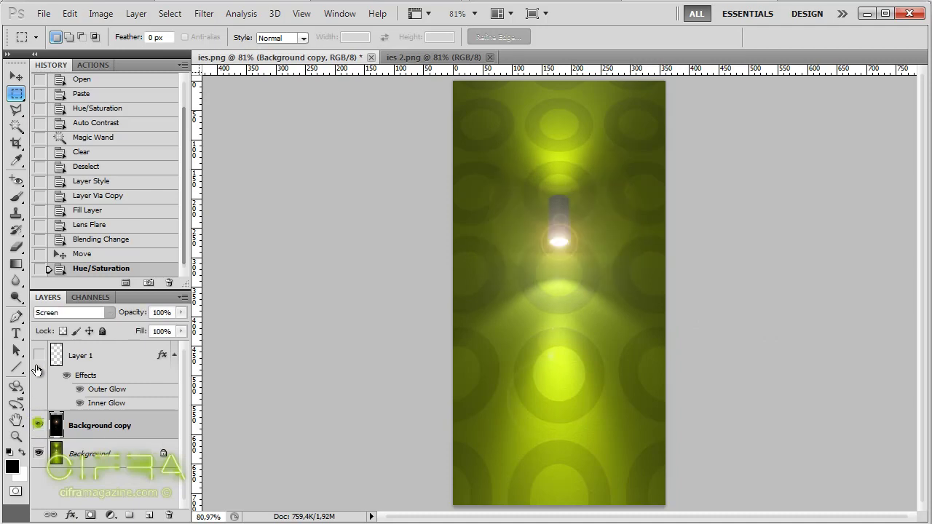
click(39, 355)
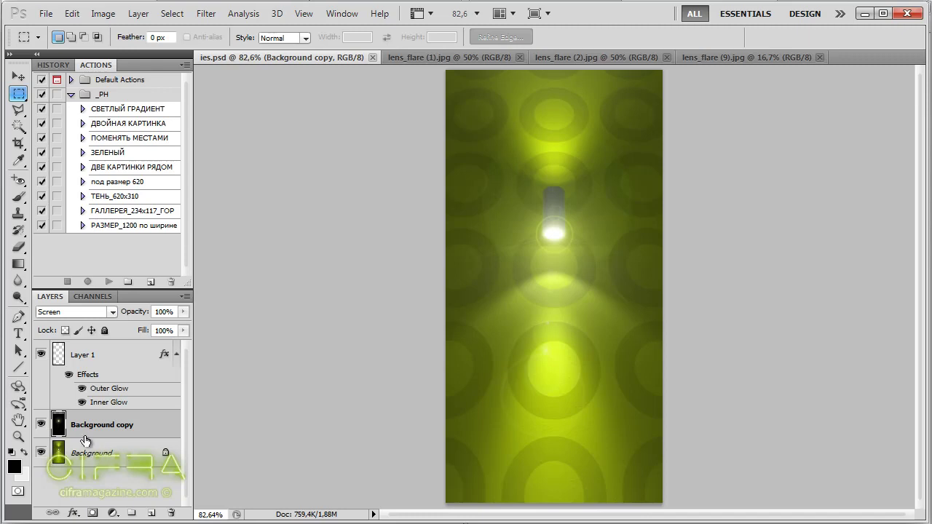
- Hide Background copy and render a Lens Flare on the Background layer over the lamp
click(41, 424)
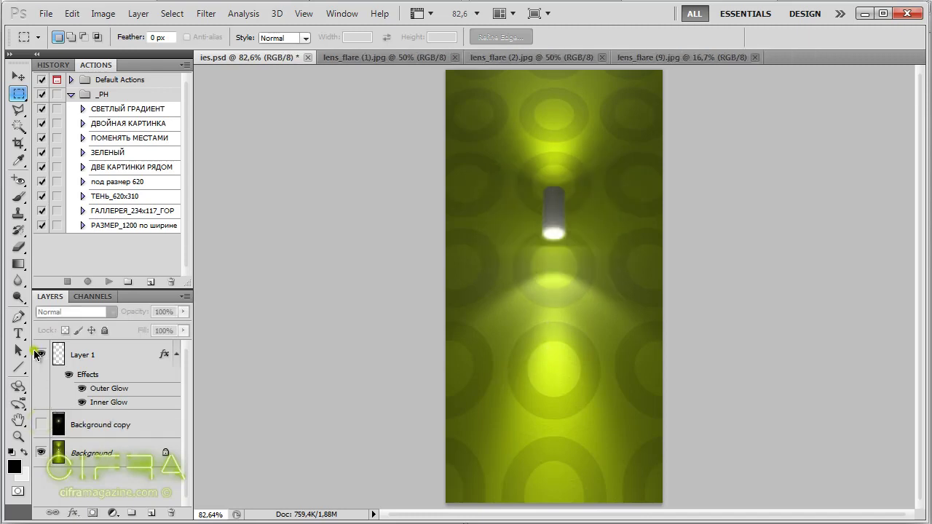
click(103, 453)
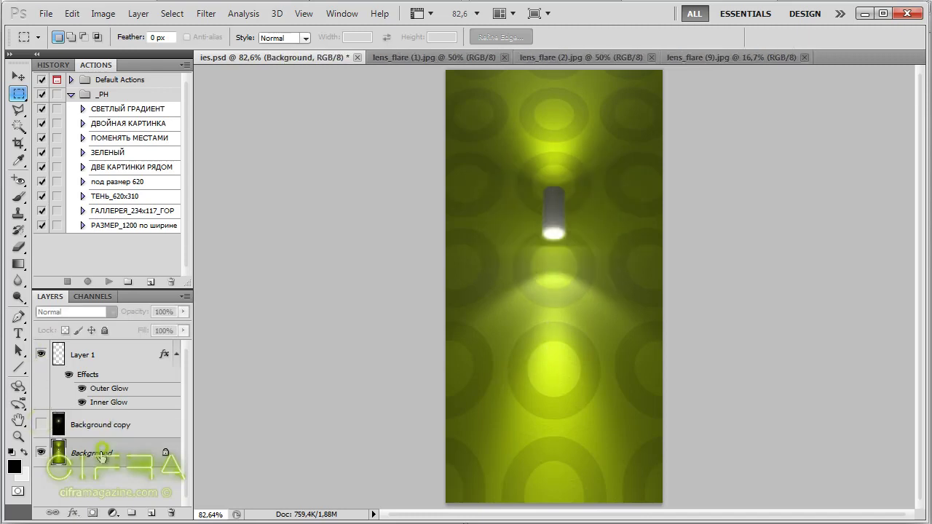
click(206, 13)
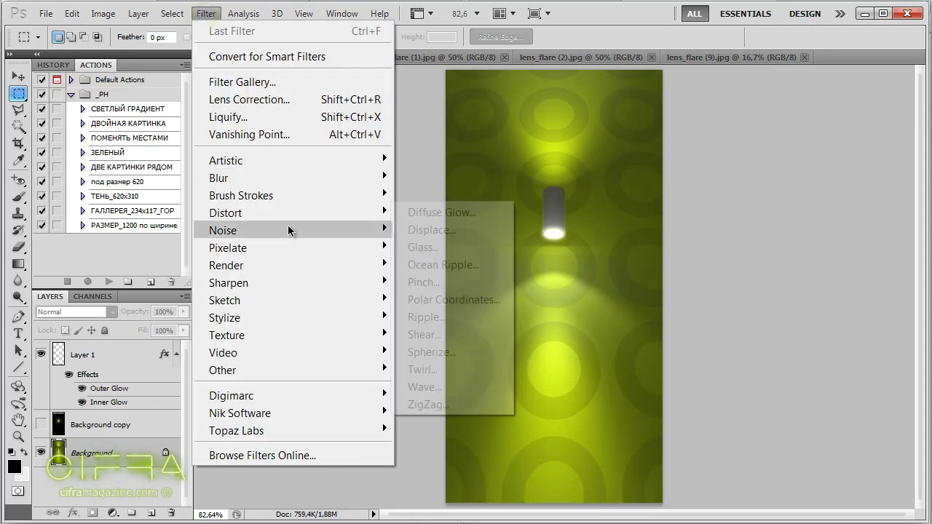
click(459, 315)
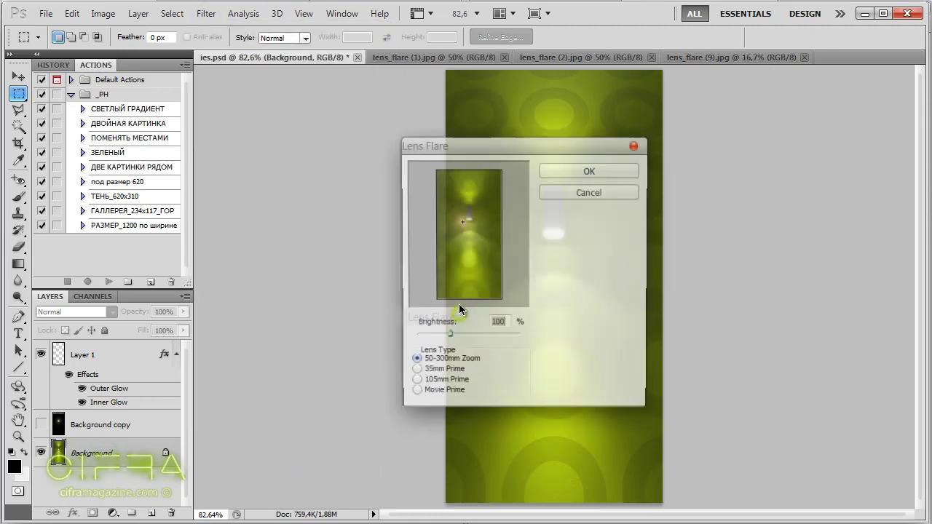
click(465, 219)
click(590, 169)
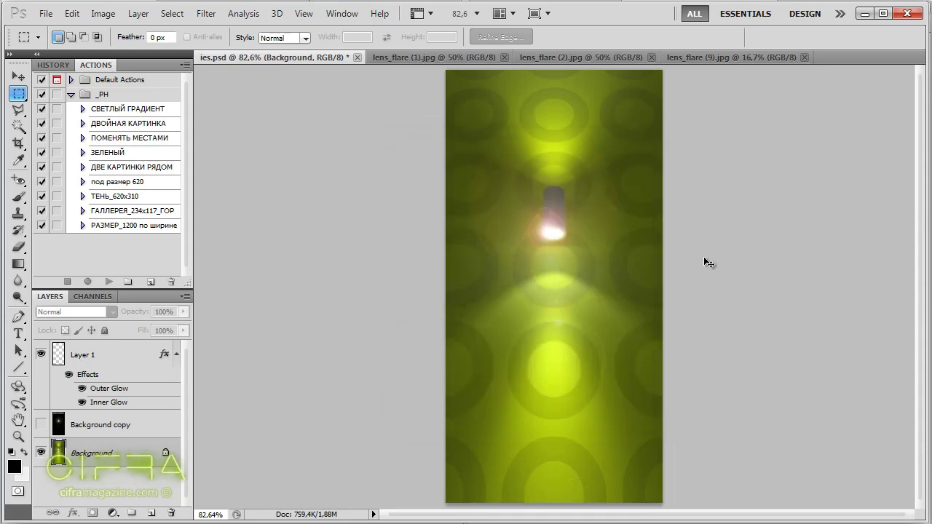
- Undo that flare and re-render it centred on the lamp's lit lower end
key(ctrl+z)
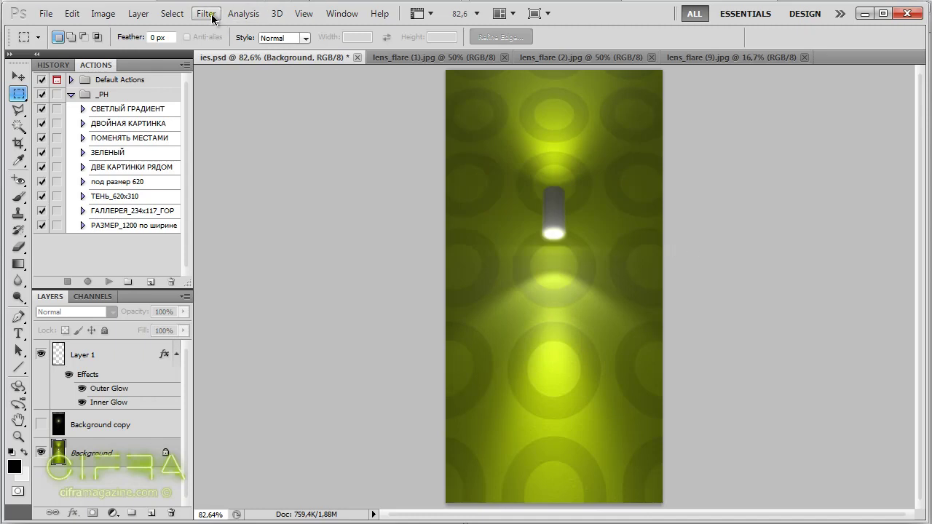
click(206, 13)
click(435, 316)
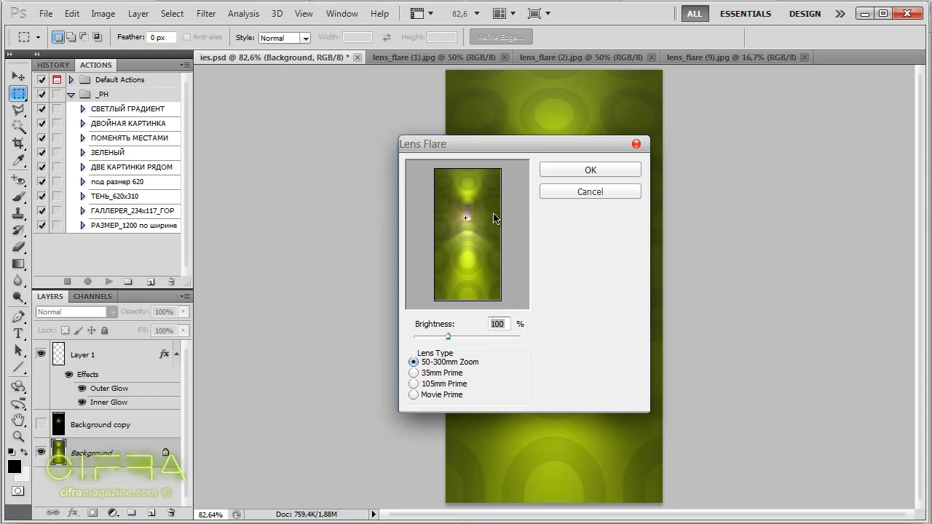
key(alt)
click(464, 262)
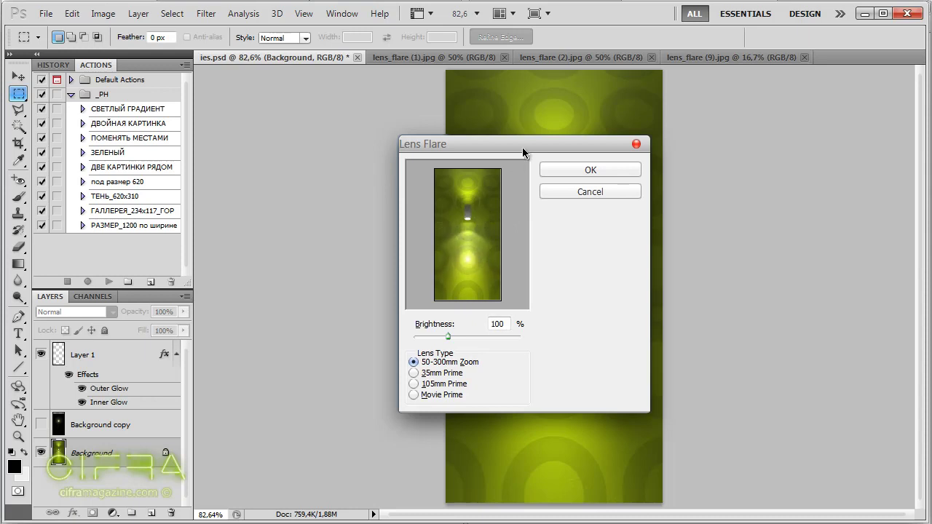
drag(521, 147, 352, 146)
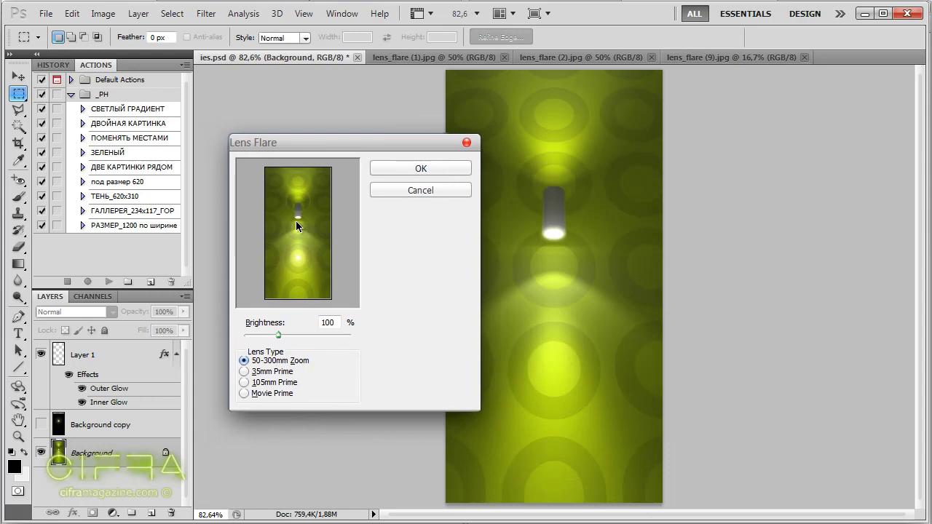
click(293, 264)
click(297, 216)
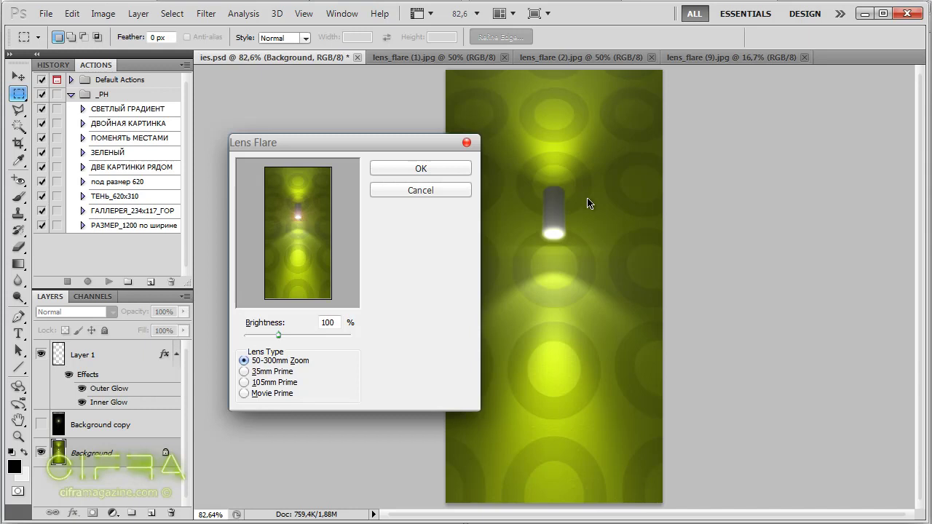
click(411, 168)
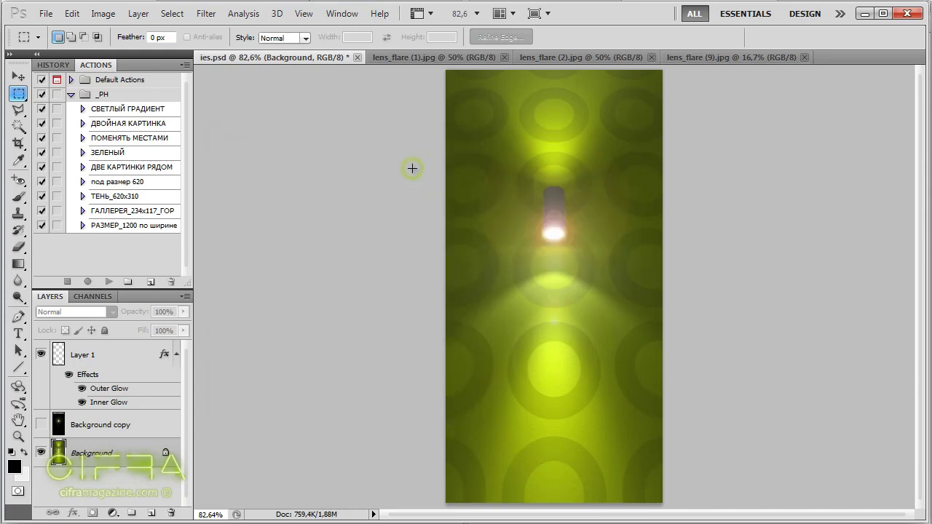
- Show the Background copy flare layer and select it for editing
drag(557, 223, 601, 255)
key(ctrl+0)
click(41, 423)
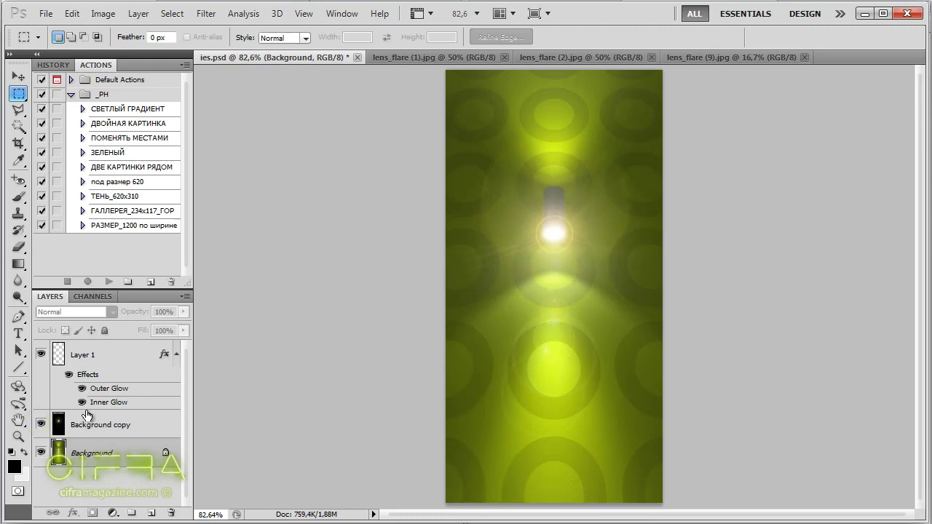
click(85, 414)
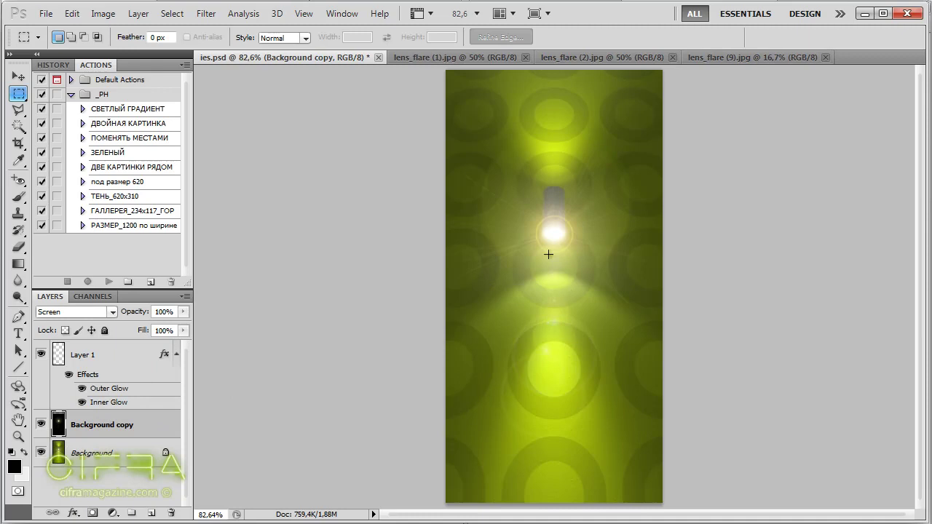
- Try moving the flare layer, then undo the move and the background lens flare
mouse_move(568, 287)
mouse_down()
mouse_move(548, 275)
mouse_move(550, 343)
mouse_up()
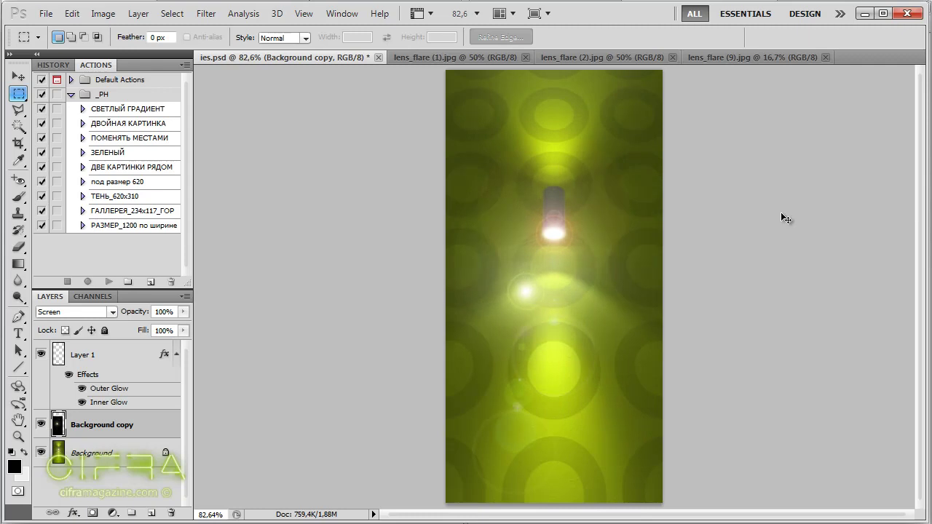
key(ctrl+z)
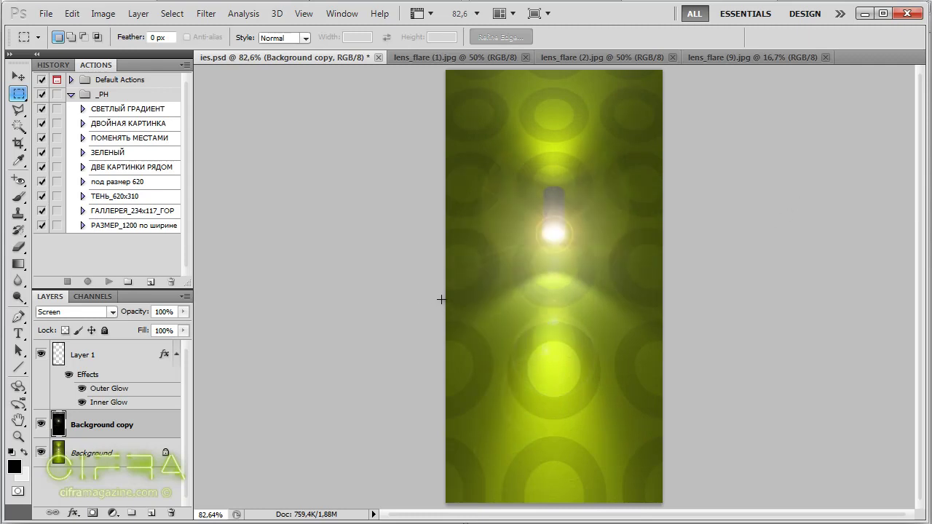
key(ctrl+alt+z)
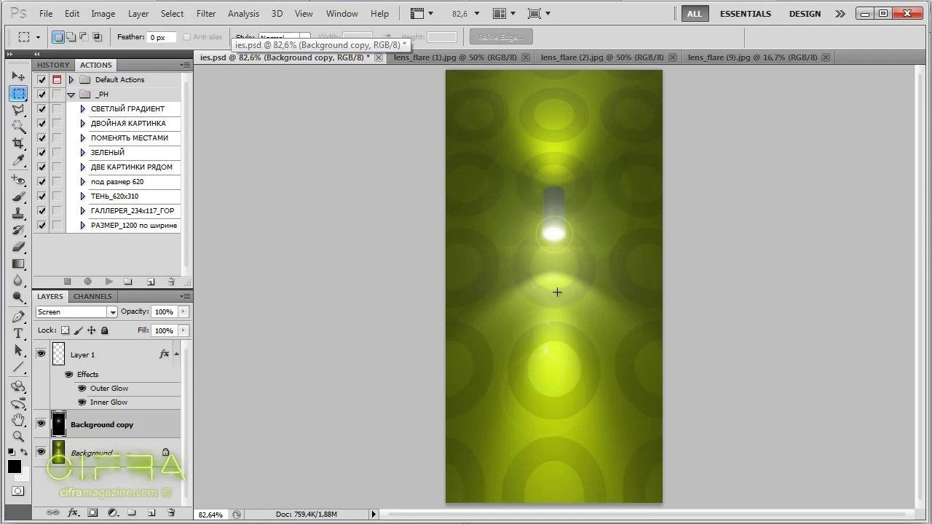
- Browse the open lens_flare photos and settle on the blue-white lens_flare (2).jpg
click(453, 57)
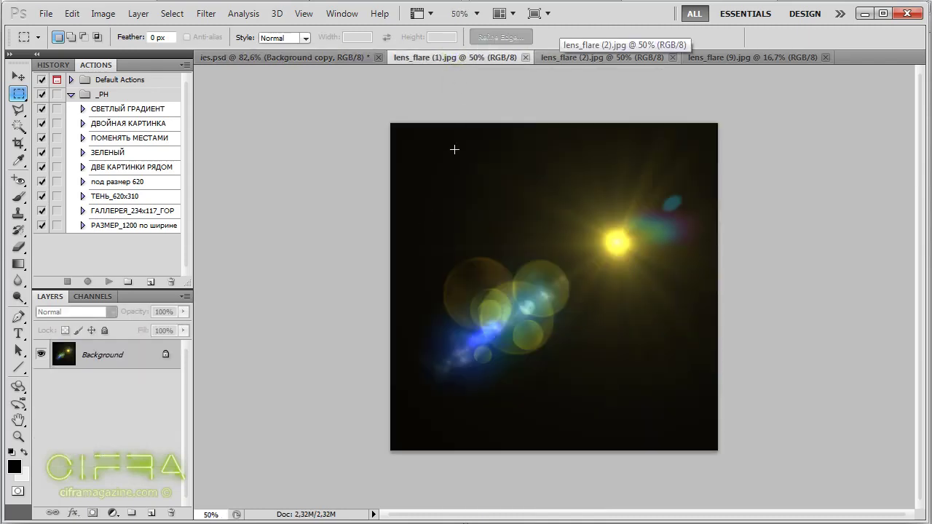
click(600, 59)
click(746, 58)
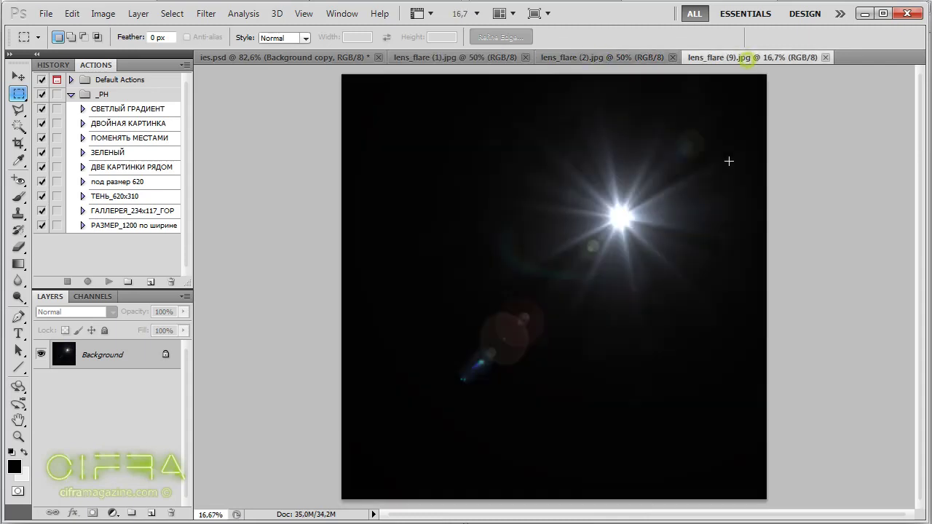
click(481, 56)
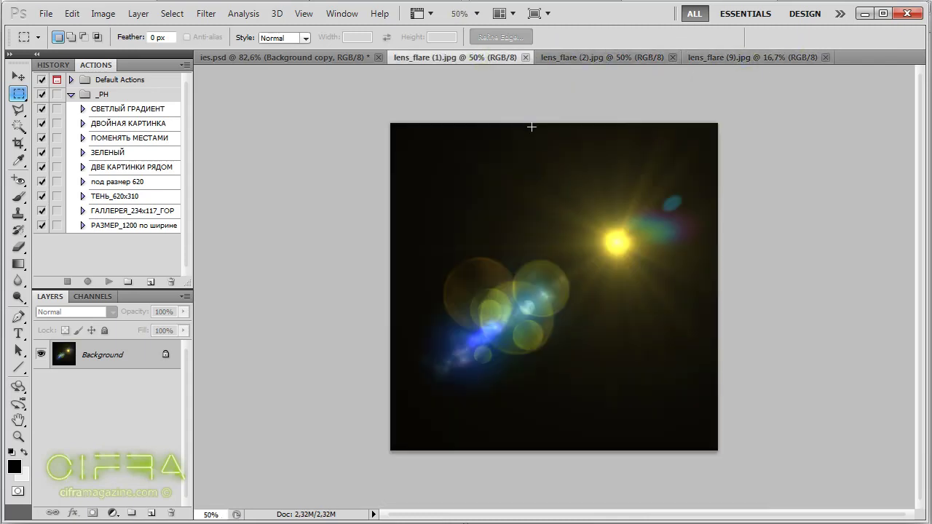
click(595, 58)
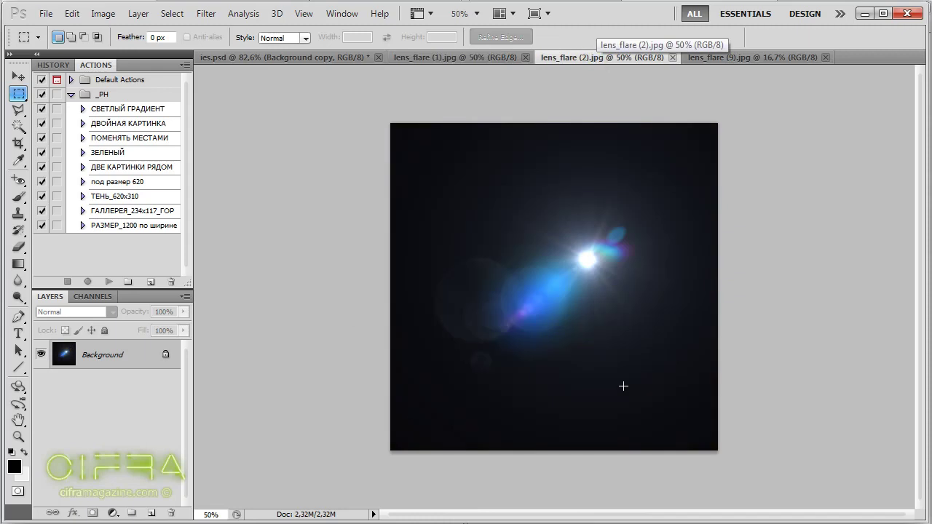
- Select all of lens_flare (2).jpg and dismiss the no-pixels-selected warning
key(ctrl+a)
click(291, 120)
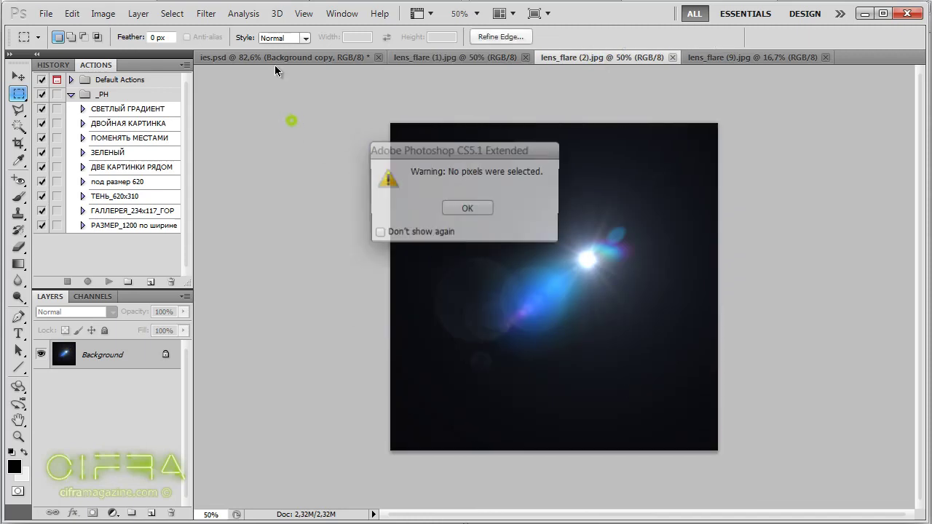
click(475, 209)
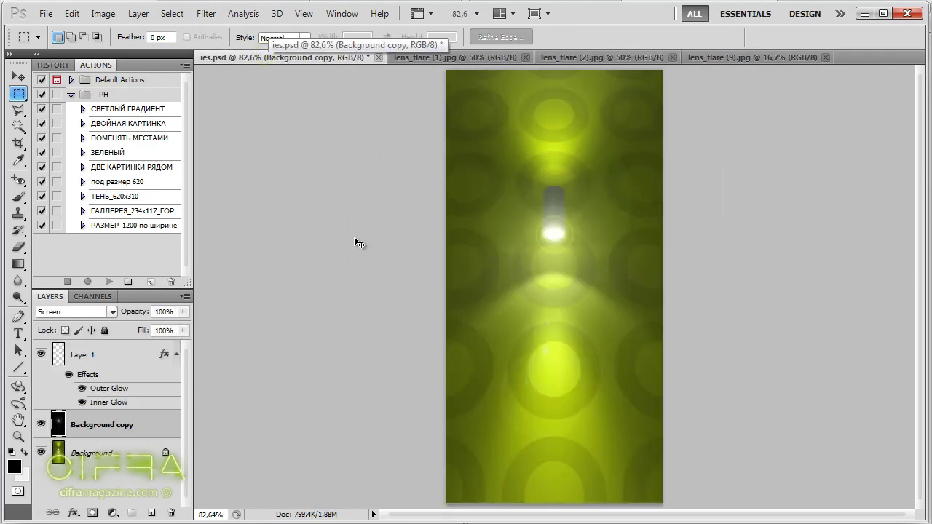
- Copy the flare photo into ies.psd, centre it over the lamp, and hide Background copy
drag(264, 52, 354, 237)
mouse_move(566, 328)
mouse_down()
mouse_move(361, 294)
mouse_move(353, 279)
mouse_up()
drag(551, 226, 618, 256)
click(44, 450)
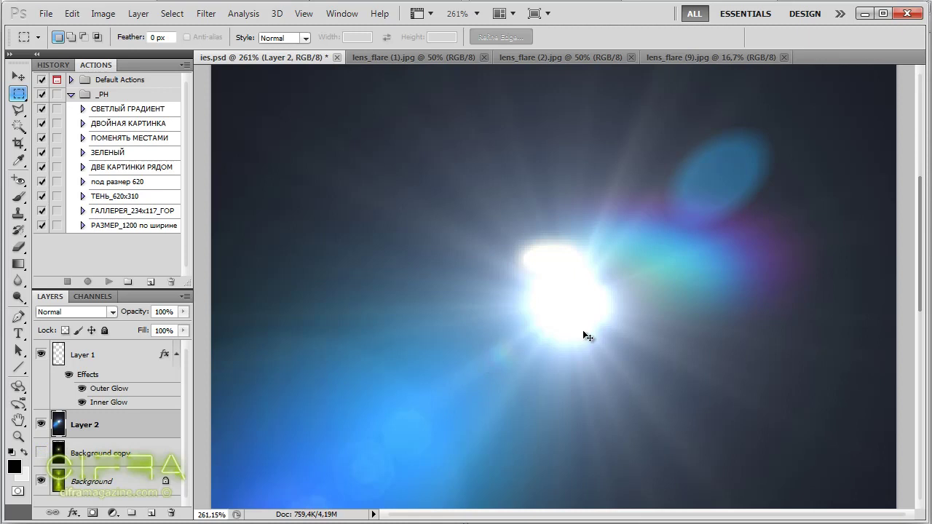
drag(565, 305, 552, 269)
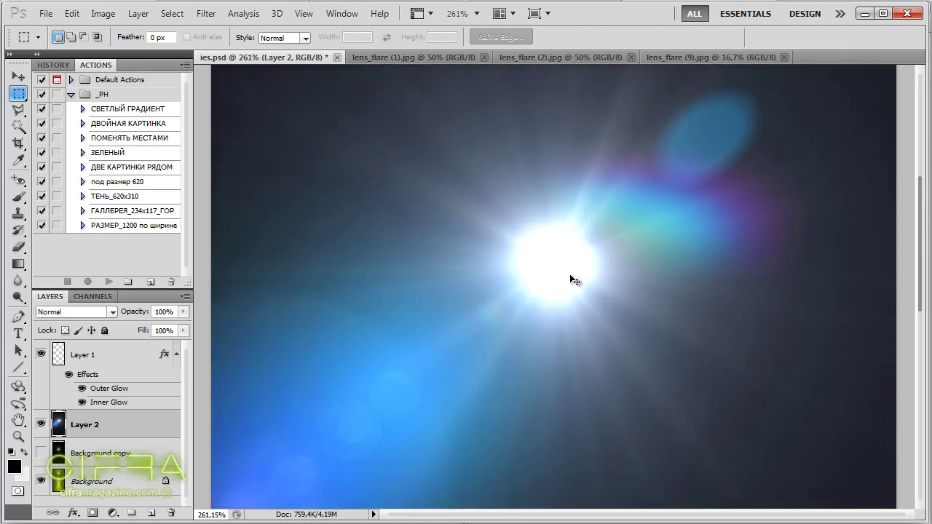
key(ctrl+0)
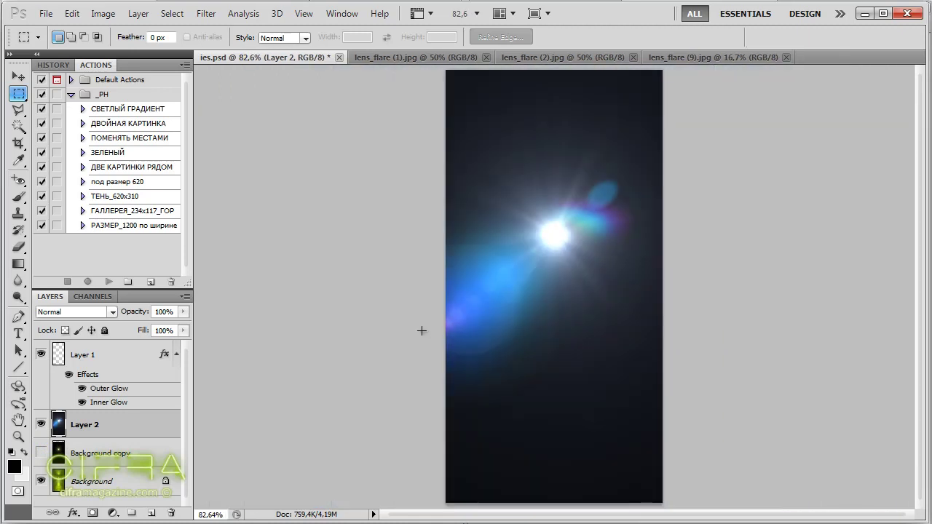
- Set the flare layer to Screen blending with Hue -116 and Saturation -43
click(80, 312)
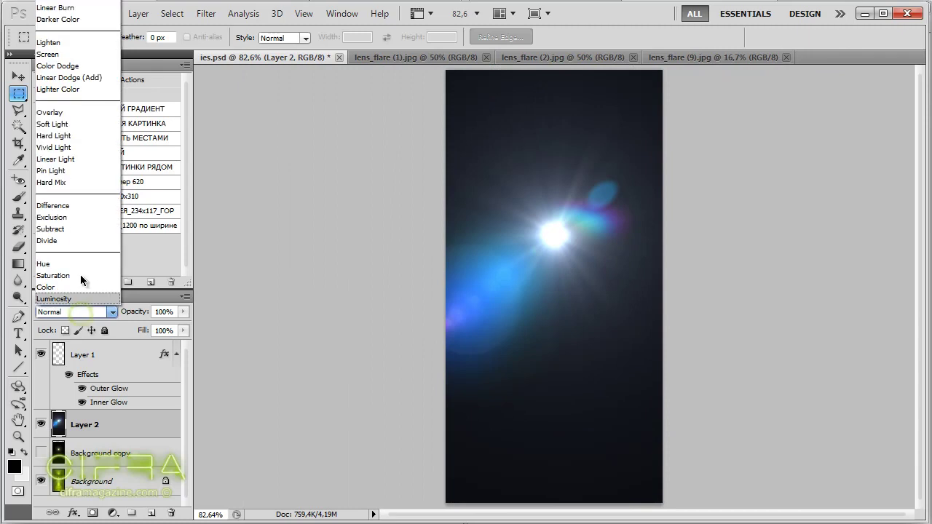
click(73, 54)
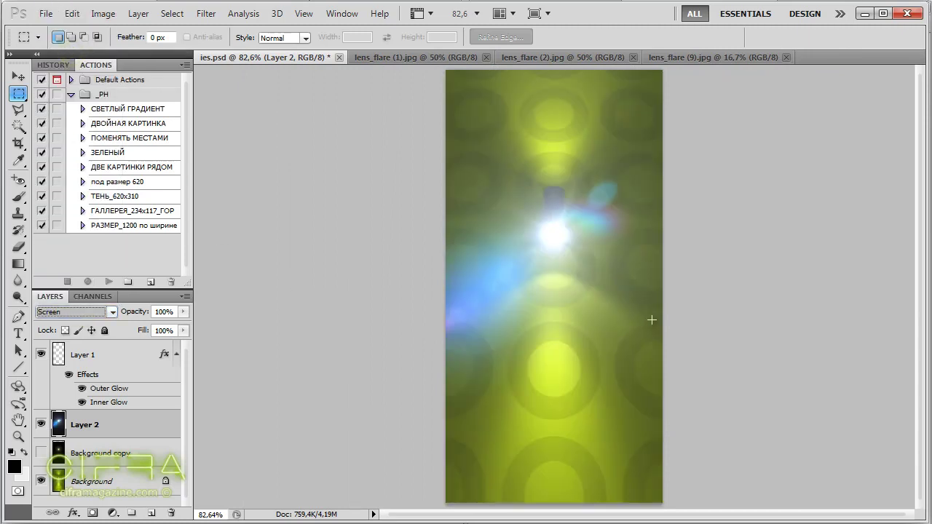
key(ctrl+u)
drag(177, 170, 131, 176)
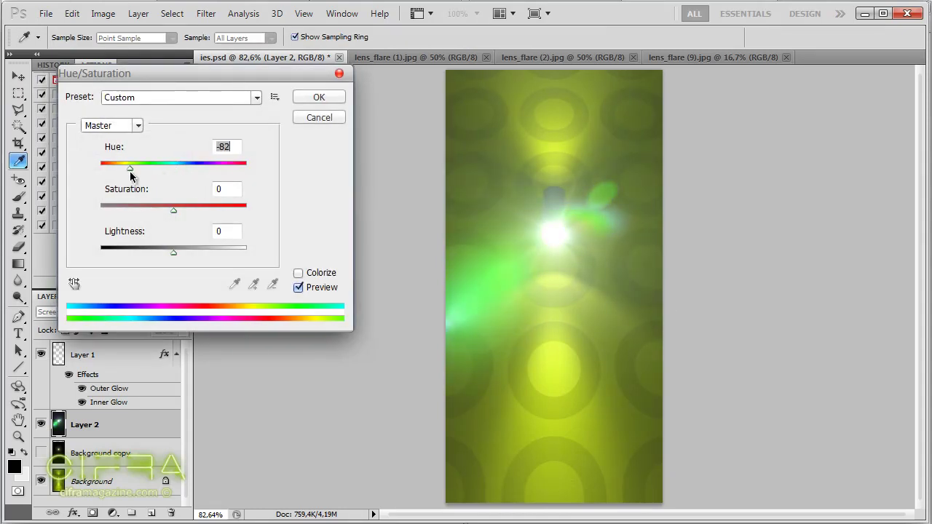
drag(131, 175, 120, 175)
drag(172, 211, 144, 217)
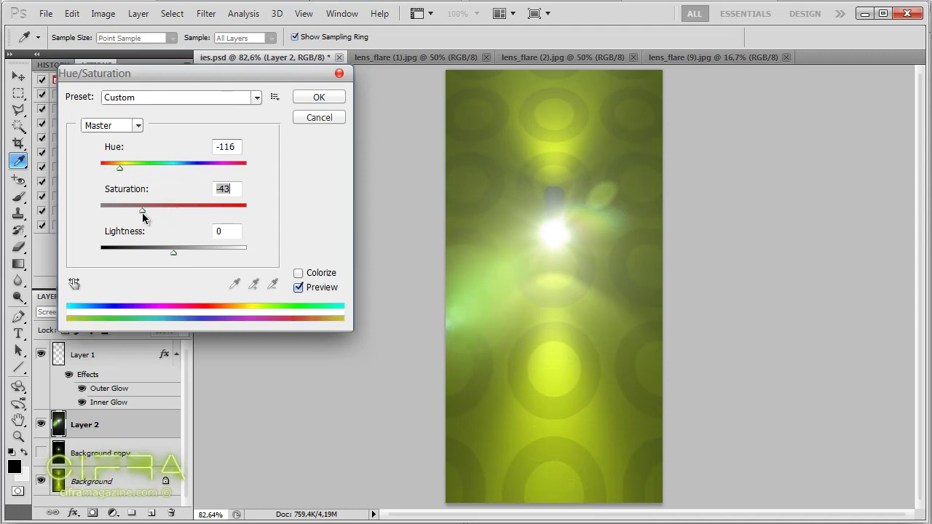
click(317, 97)
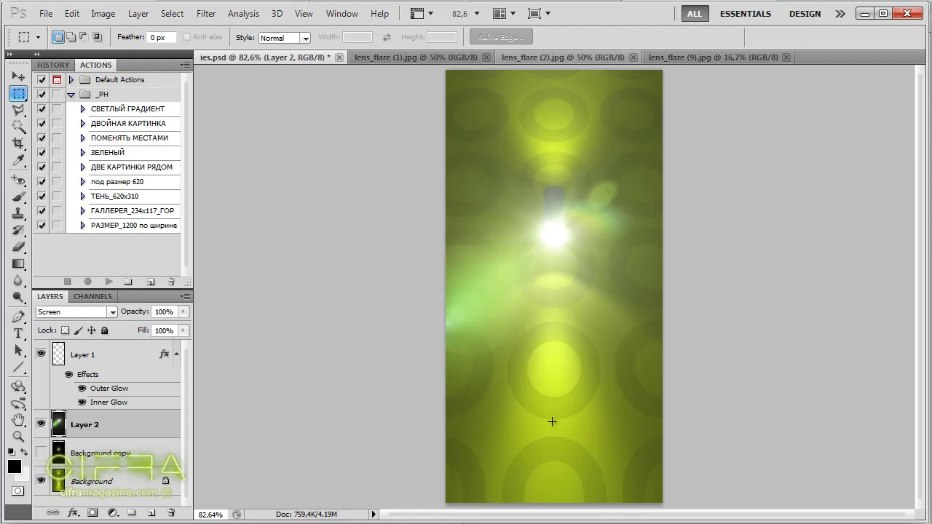
- Rotate Layer 2 to -51.74° and shift it so the streak runs along the lamp's glow
key(ctrl+t)
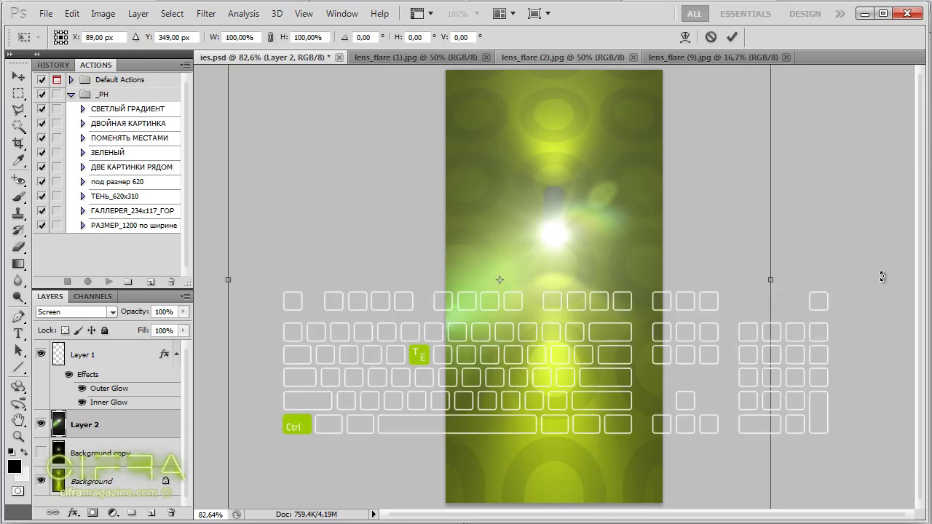
key(ctrl+minus)
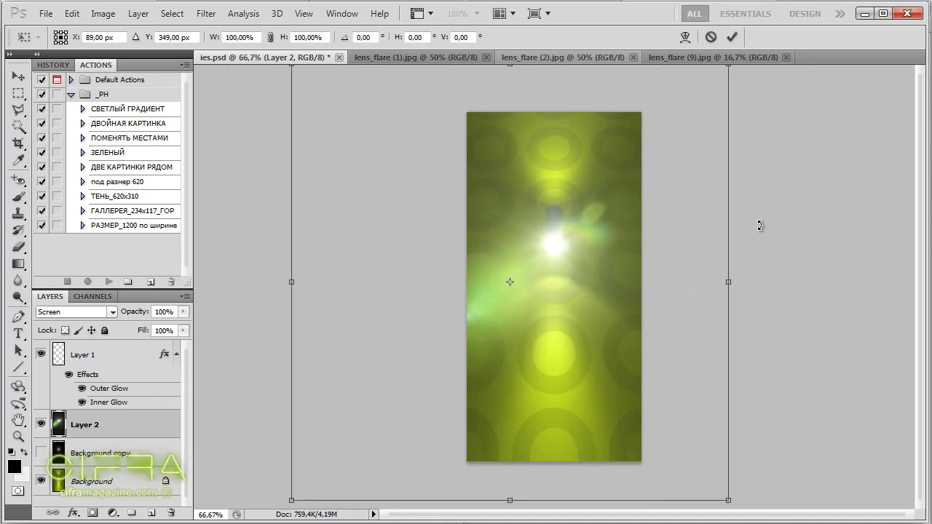
key(ctrl+minus)
mouse_move(748, 288)
mouse_down()
mouse_move(717, 225)
mouse_move(636, 167)
mouse_move(686, 158)
mouse_up()
mouse_move(570, 273)
mouse_down()
mouse_move(602, 289)
mouse_move(765, 312)
mouse_up()
scroll(604, 250, up, 3)
scroll(619, 249, up, 2)
drag(670, 270, 550, 254)
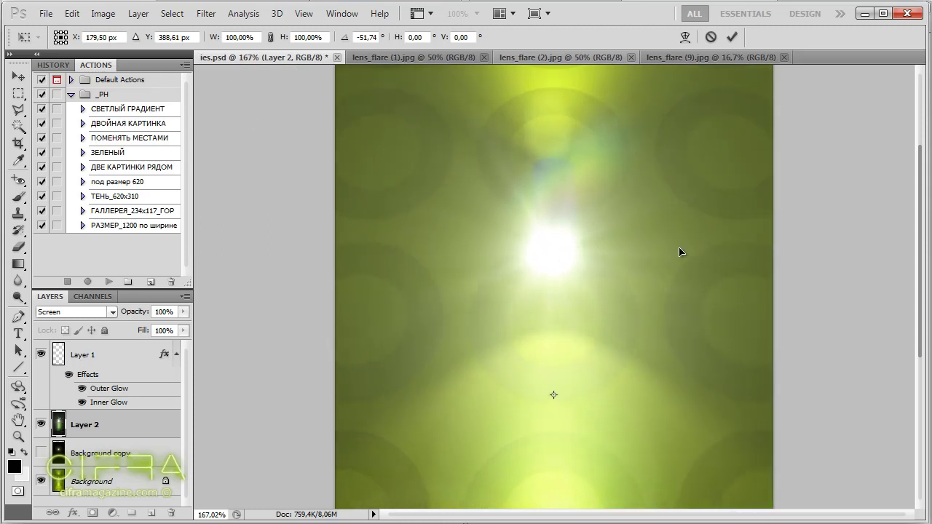
key(Return)
key(m)
scroll(679, 248, down, 3)
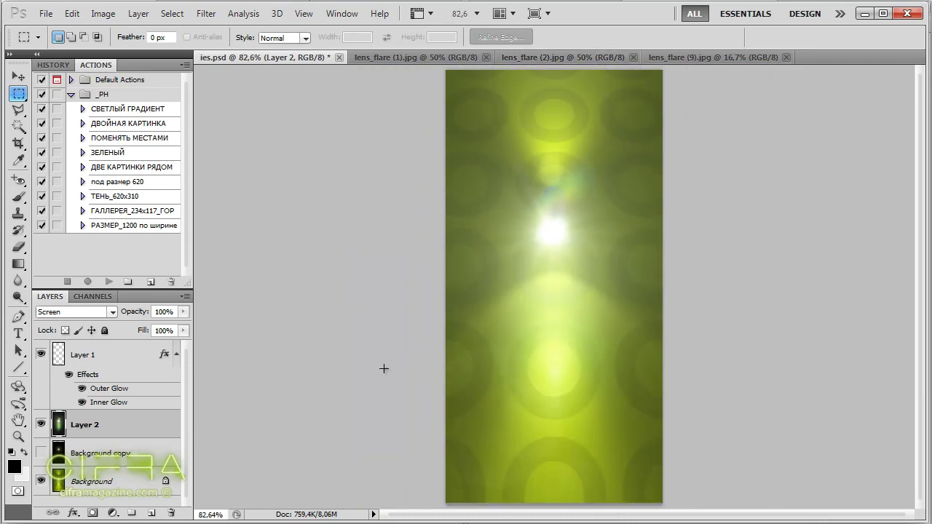
- Hide Layer 1's glow, toggle the Layer 2 flare off and on, and start Free Transform
click(40, 353)
click(41, 422)
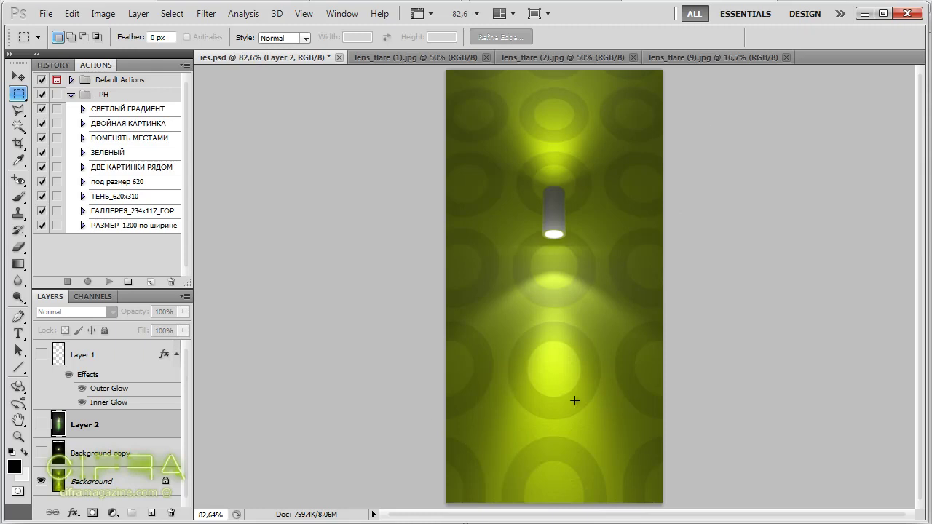
click(42, 424)
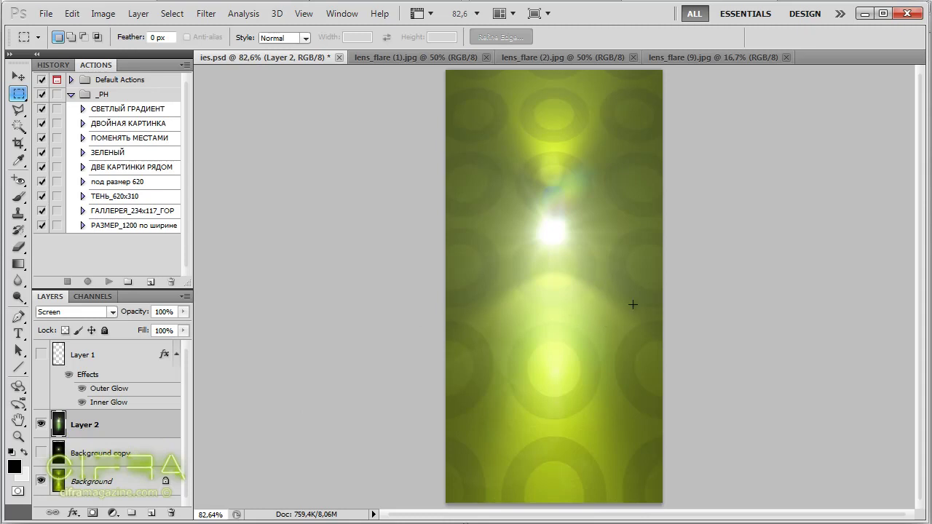
key(ctrl+t)
key(ctrl+0)
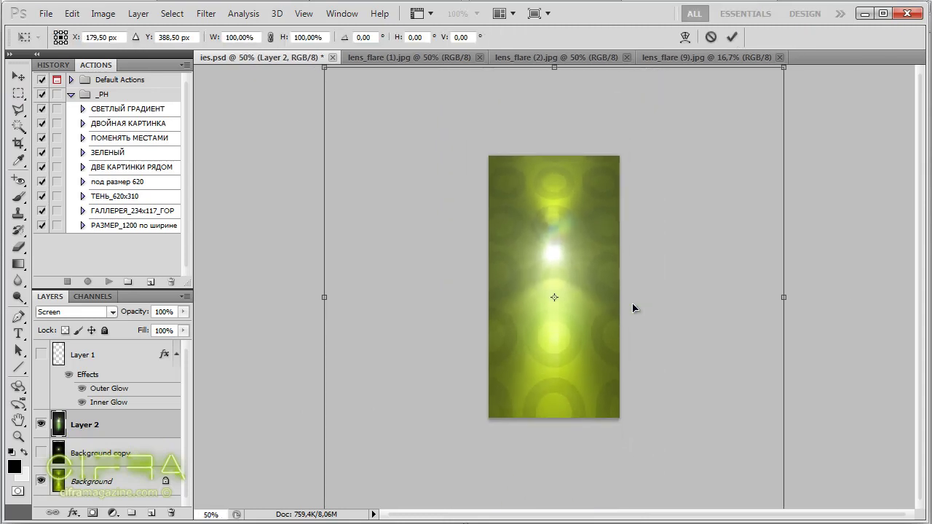
- Scale the flare layer proportionally to 45.9% and move its bright centre onto the lamp's opening
key(ctrl+minus)
mouse_move(711, 133)
mouse_down()
mouse_move(636, 194)
mouse_move(678, 175)
mouse_up()
key(Return)
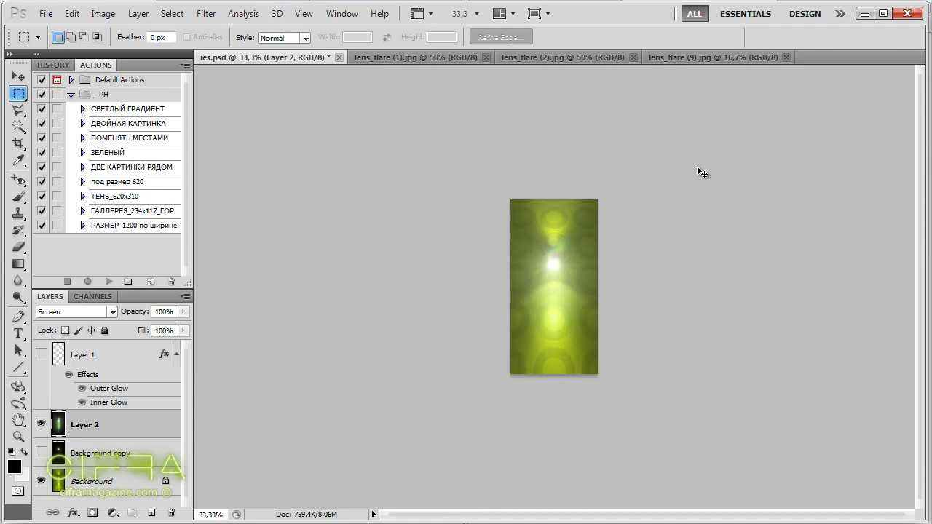
key(ctrl+t)
drag(711, 136, 603, 195)
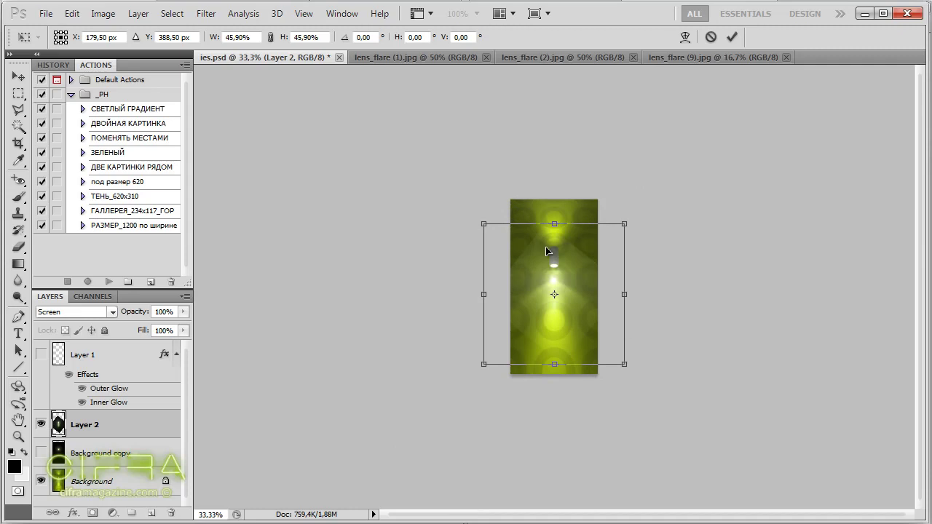
drag(550, 254, 594, 285)
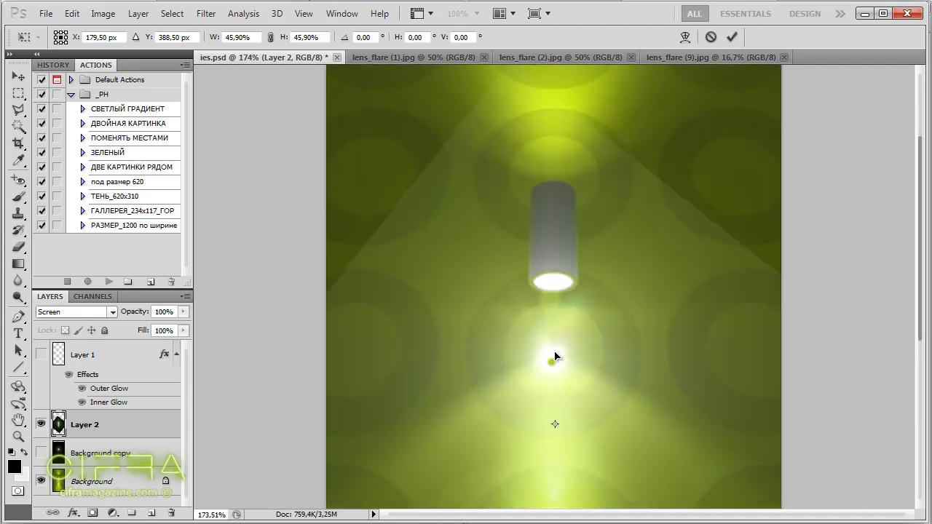
drag(555, 357, 554, 290)
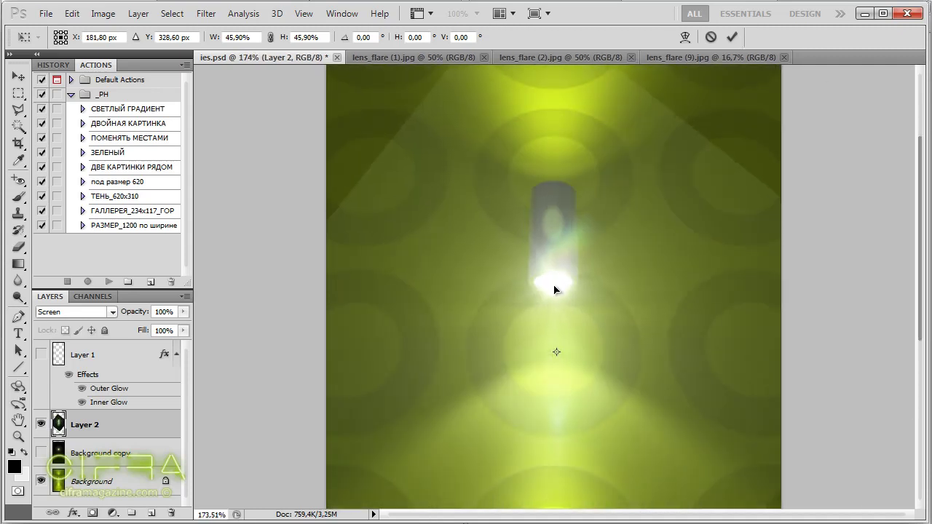
key(Return)
- Zoom in on the lamp to inspect the placed flare
key(ctrl+0)
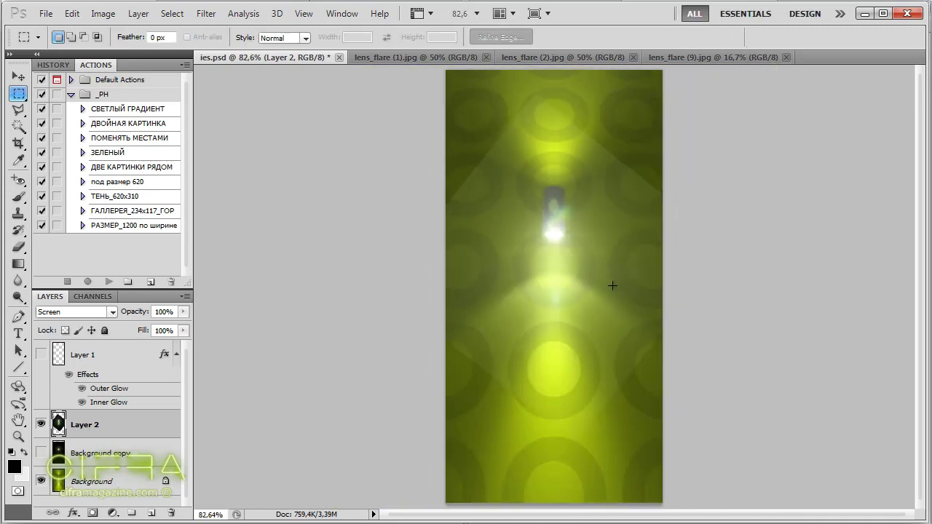
click(697, 254)
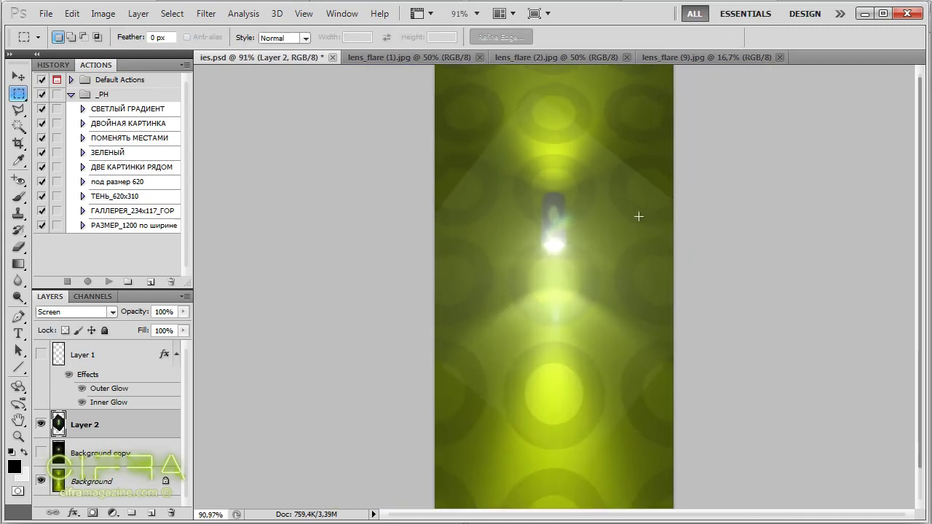
click(594, 181)
click(621, 175)
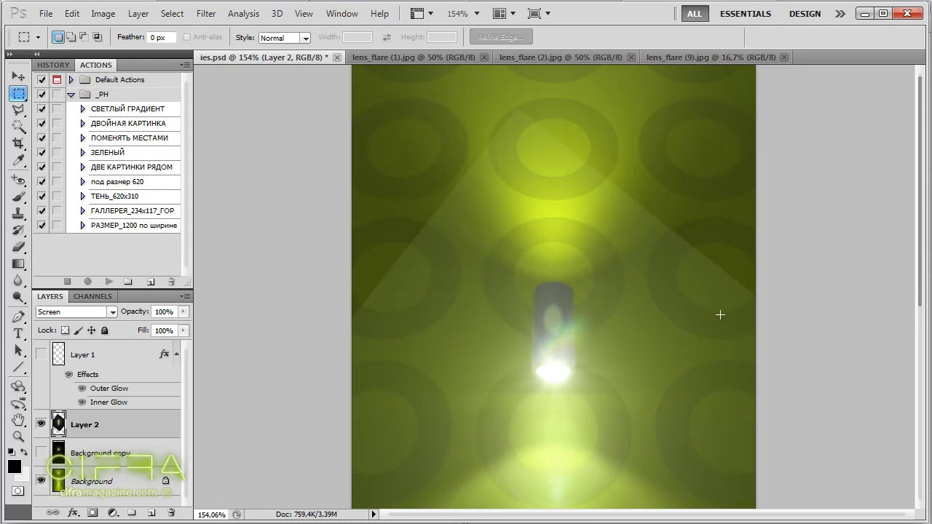
- Switch the flare layer to Normal blending and check the foreground colour picker
click(86, 313)
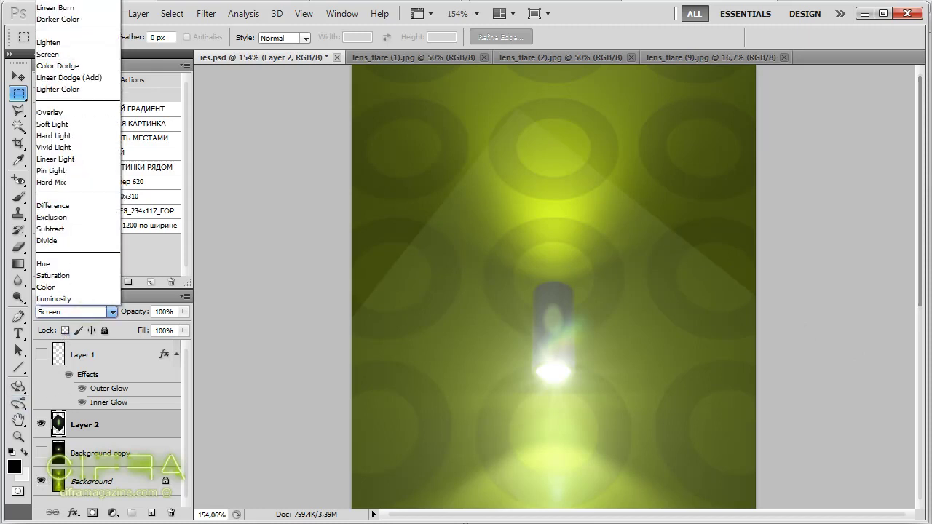
key(shift+alt+n)
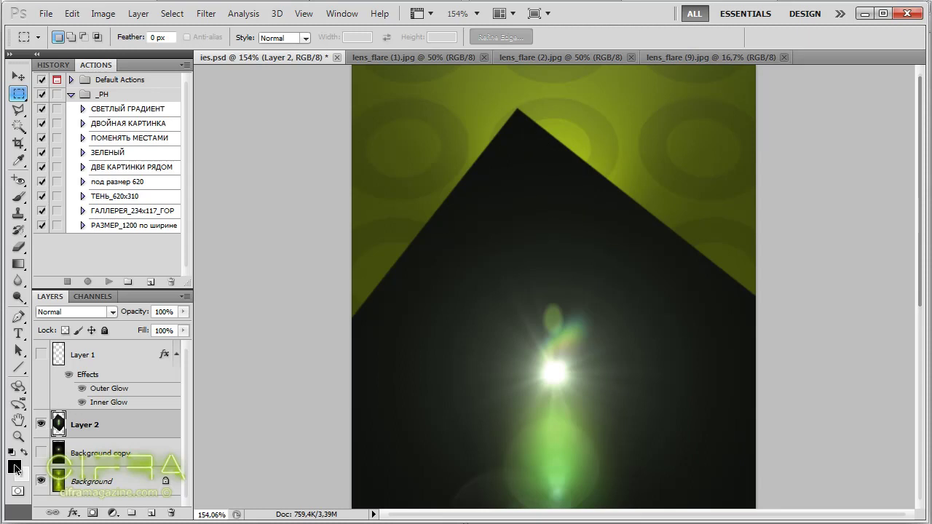
click(14, 466)
click(546, 245)
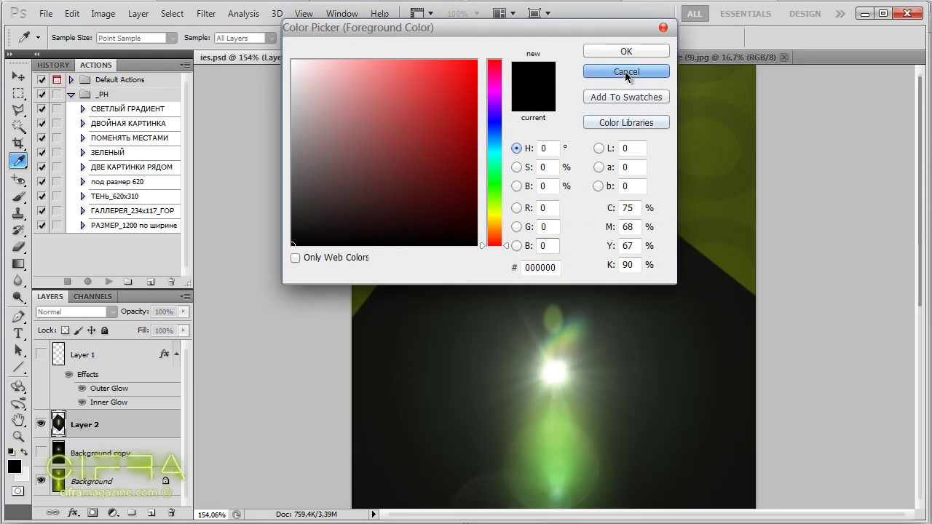
click(625, 71)
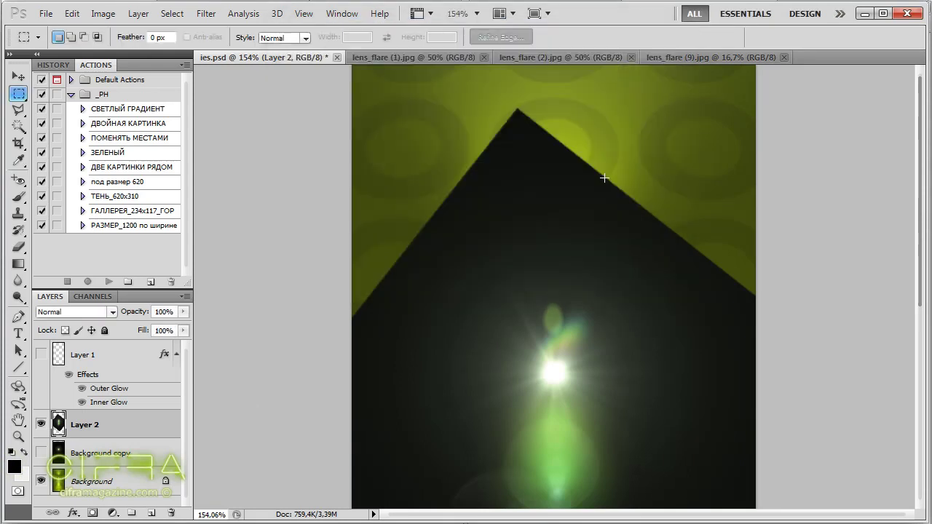
- Apply Levels with the black point sampled from the dark background
key(ctrl+l)
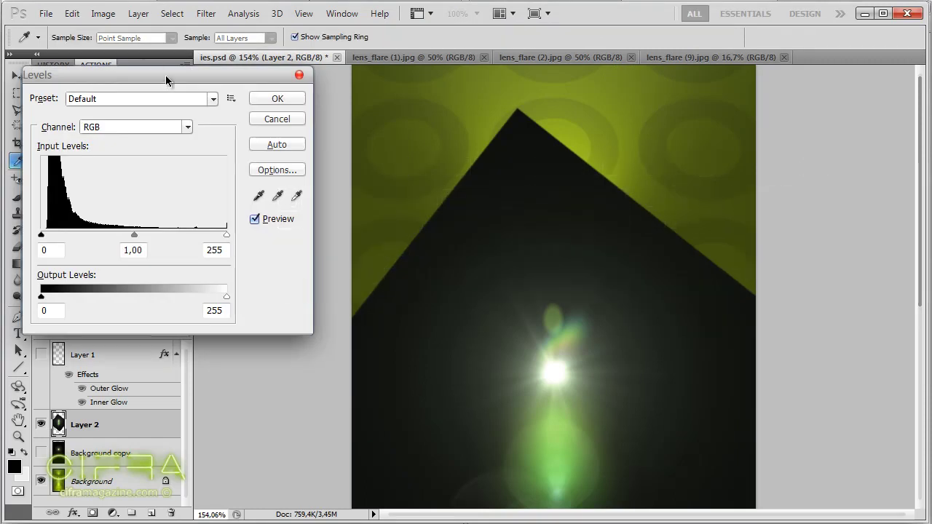
drag(165, 74, 310, 156)
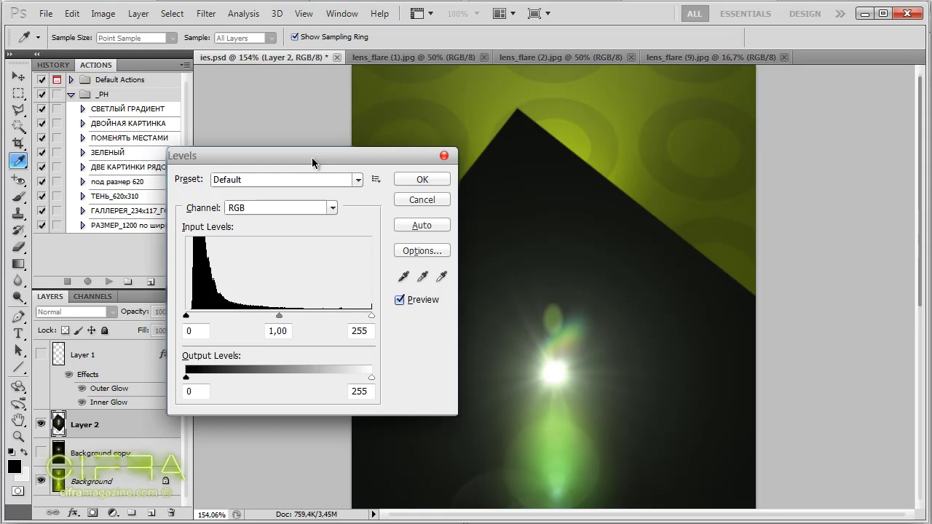
click(403, 277)
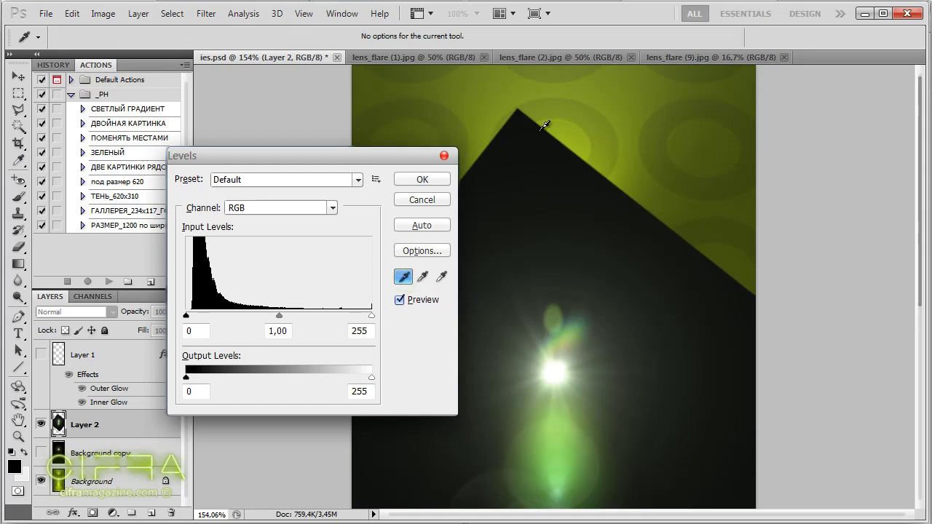
click(633, 197)
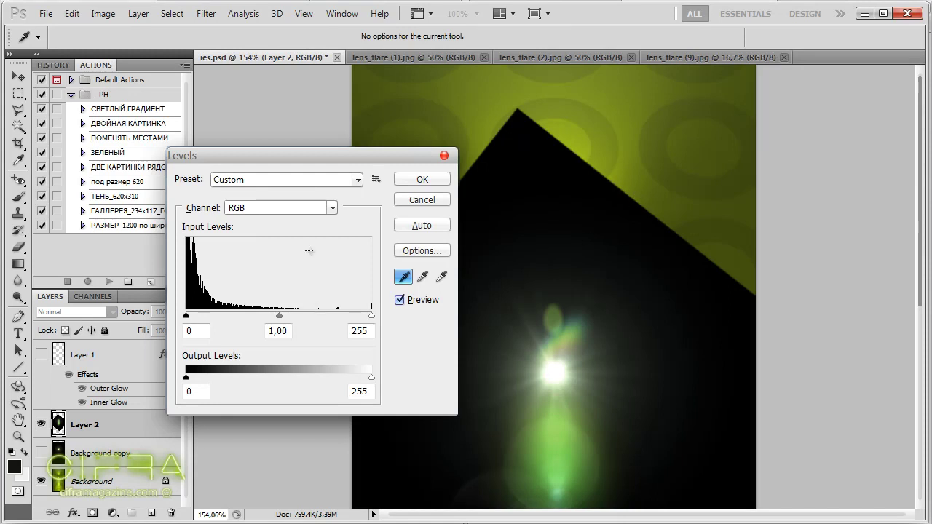
click(424, 178)
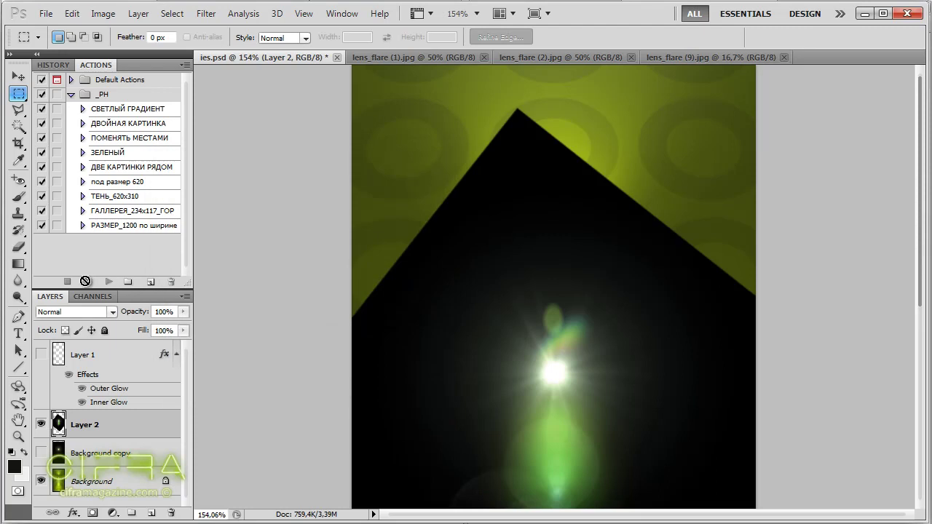
- Return Layer 2 to Screen blending, check the lamp, then bring up lens_flare (2).jpg
click(94, 311)
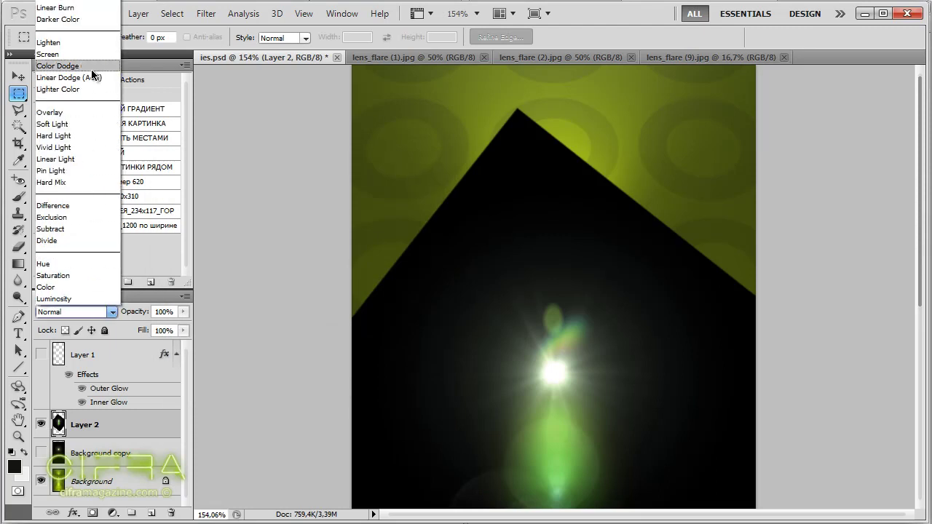
click(73, 56)
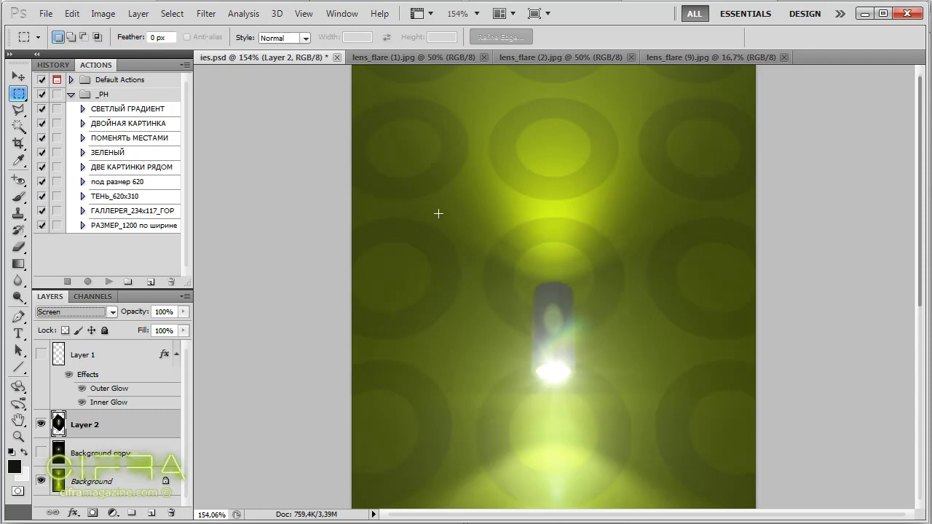
key(ctrl+0)
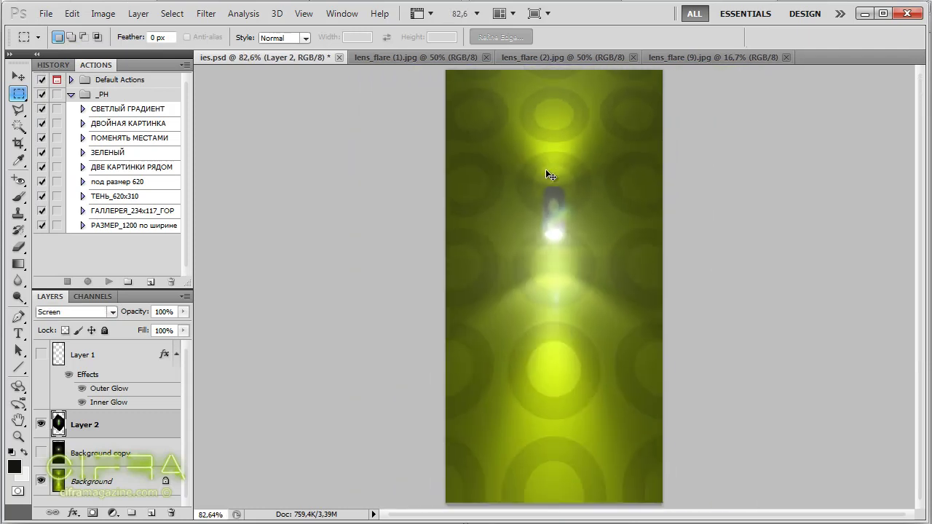
scroll(682, 345, up, 5)
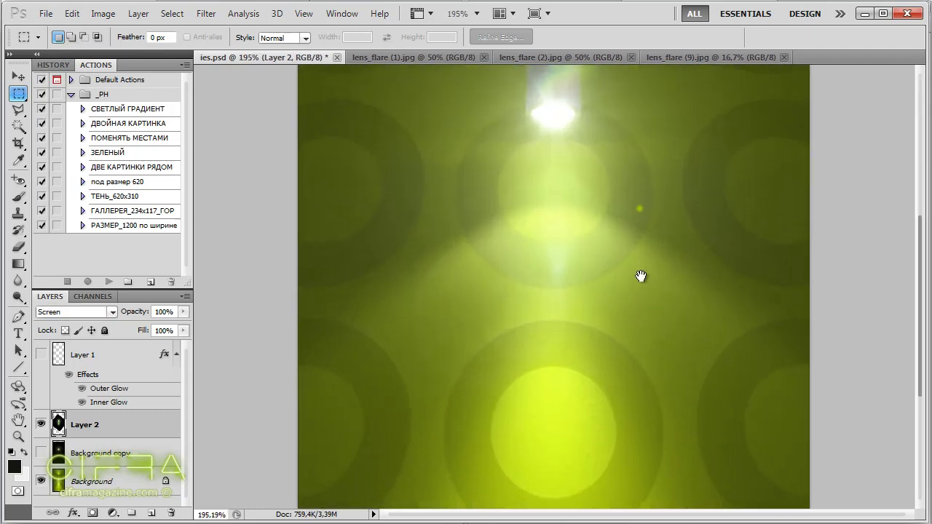
drag(697, 276, 633, 368)
key(ctrl+0)
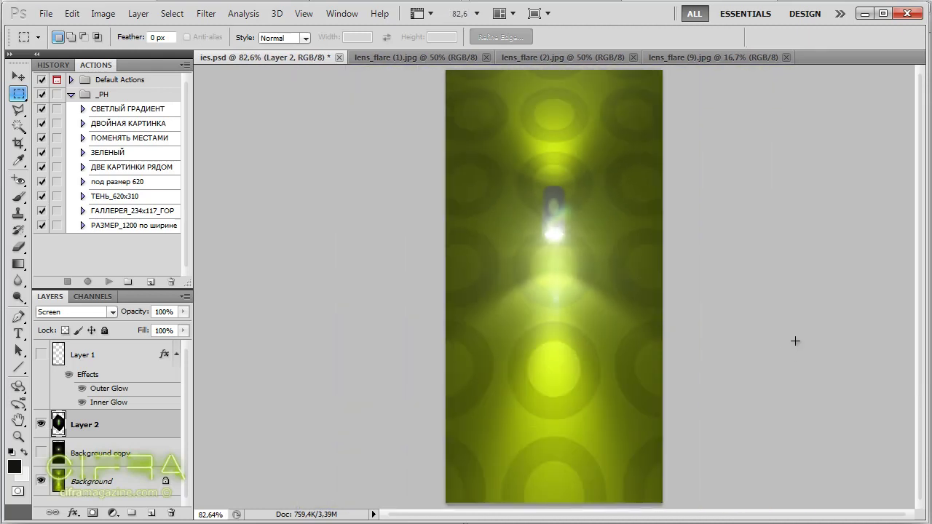
click(421, 56)
click(546, 57)
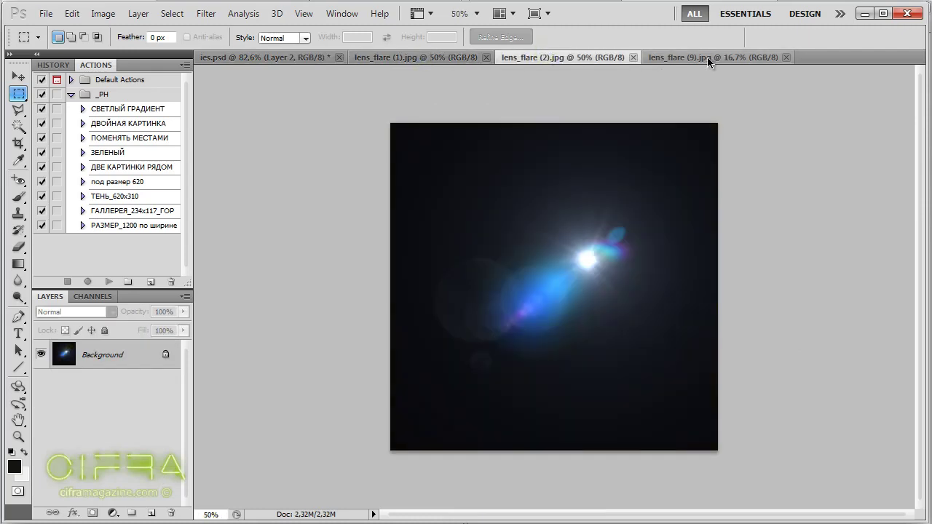
- Return from the lens_flare (9).jpg photo to ies.psd, checking Filter > Render without applying anything
click(707, 57)
click(260, 56)
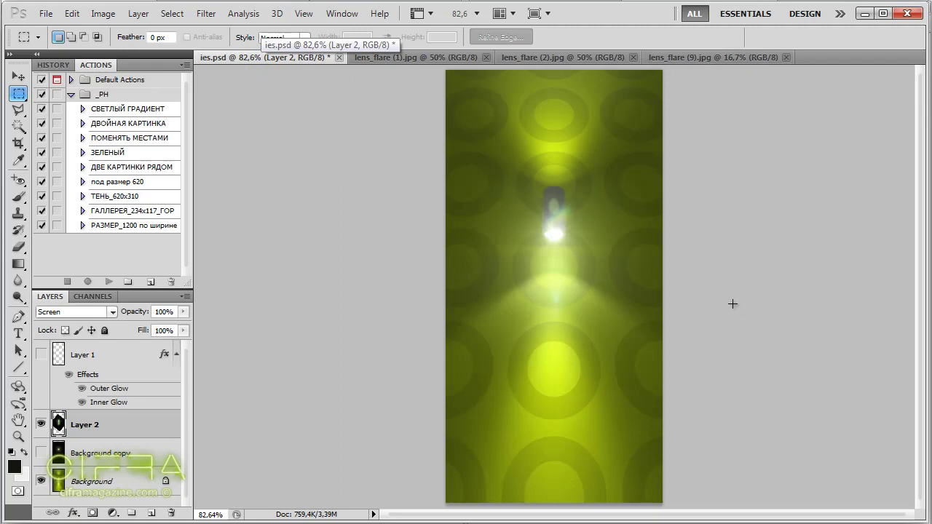
click(210, 14)
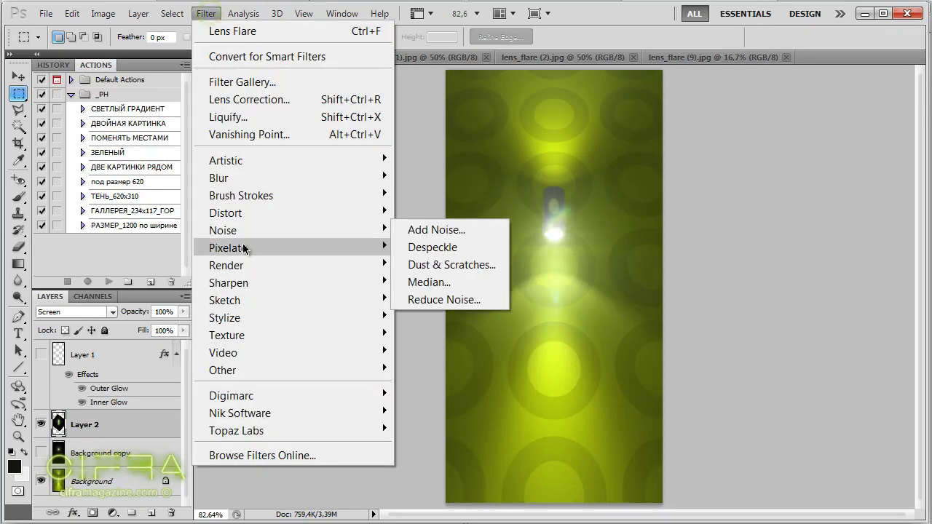
mouse_move(226, 264)
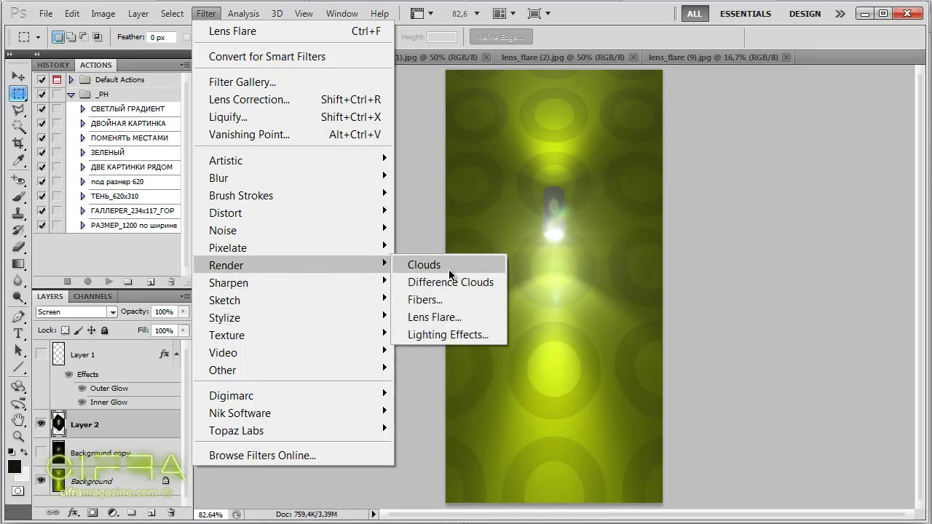
click(705, 247)
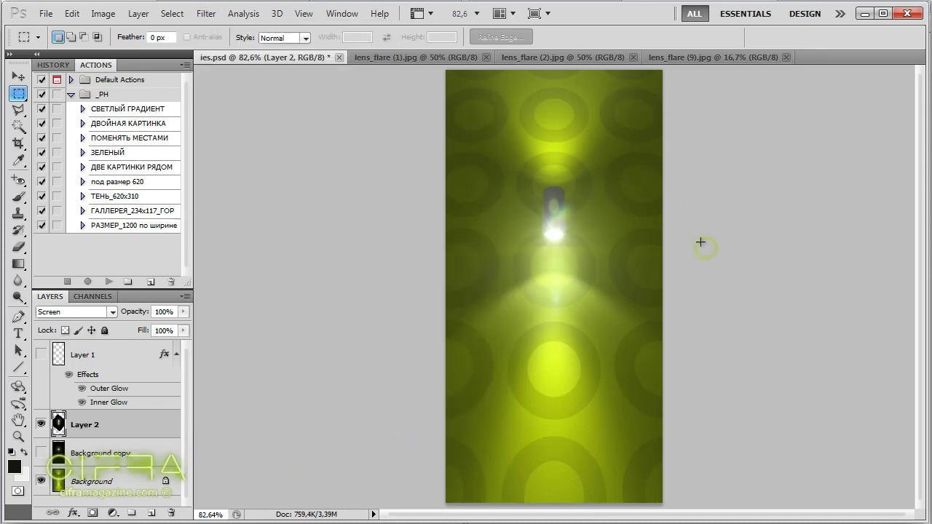